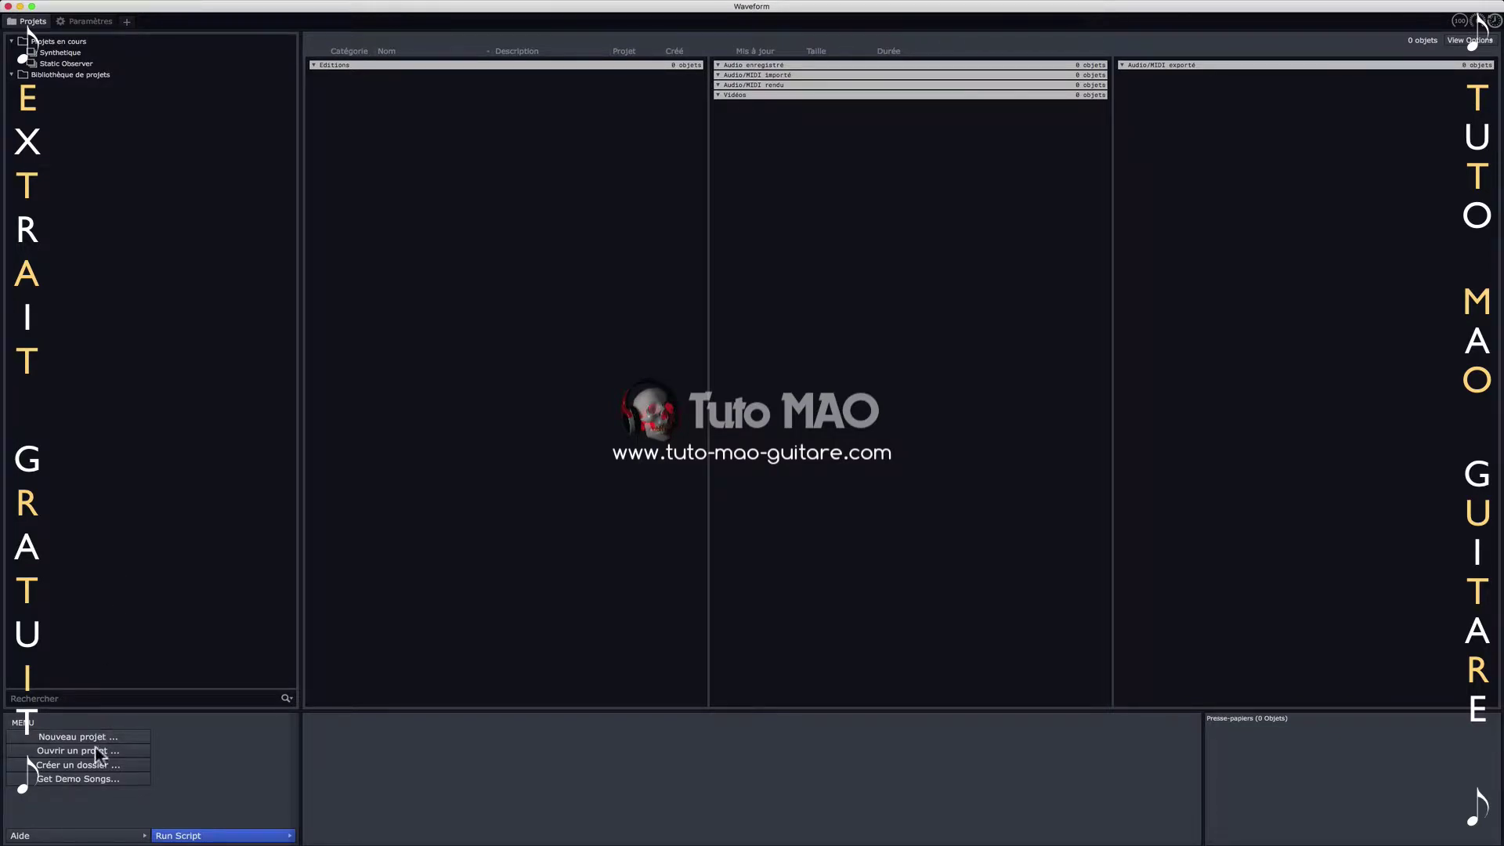
Check the downloadable demo songs without downloading any, and collapse and re-expand the current projects folder.
left_click(88, 777)
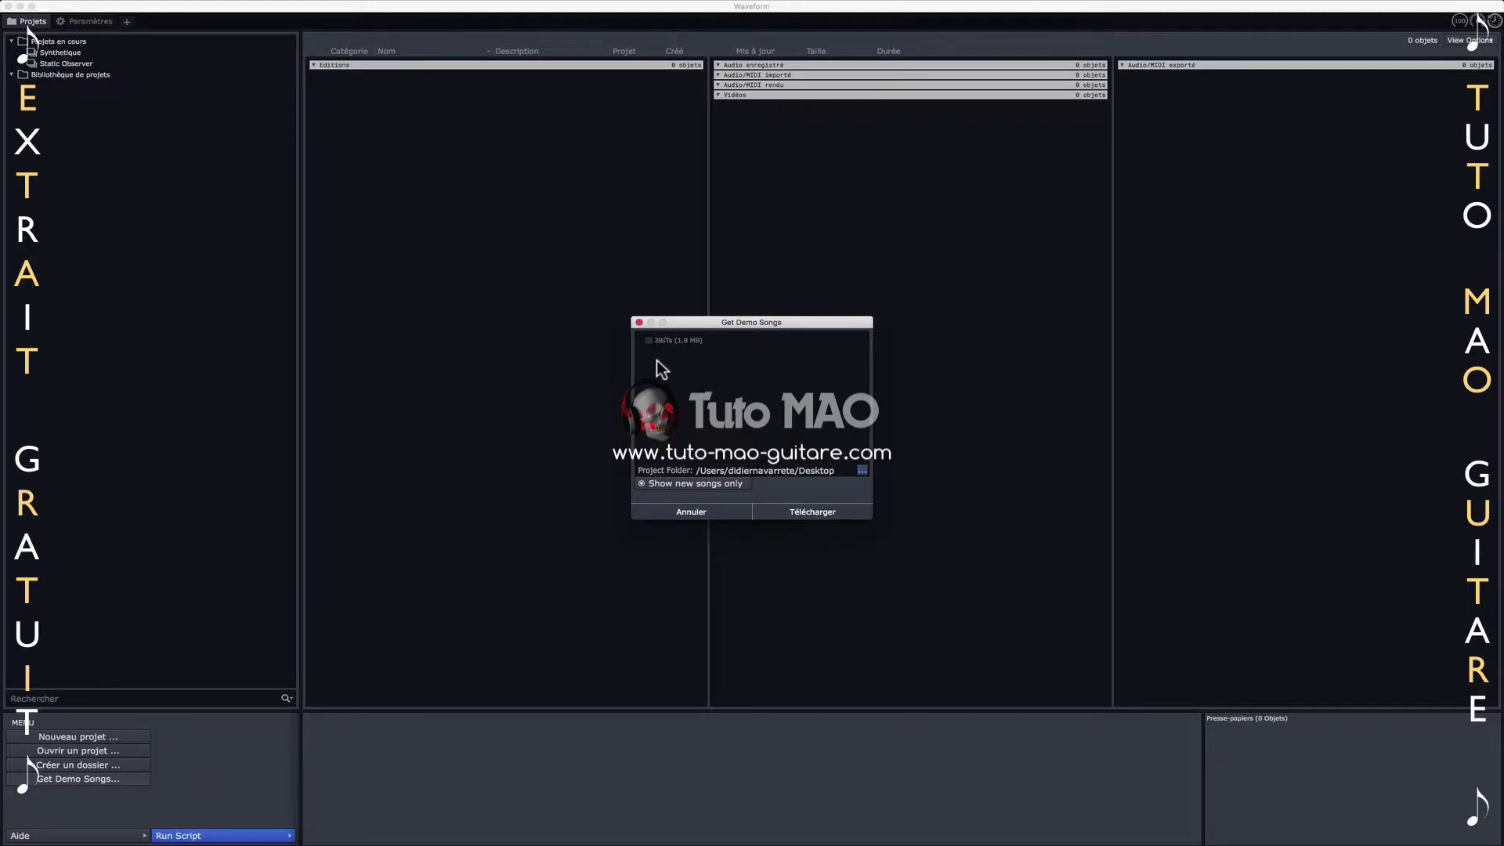
left_click(705, 519)
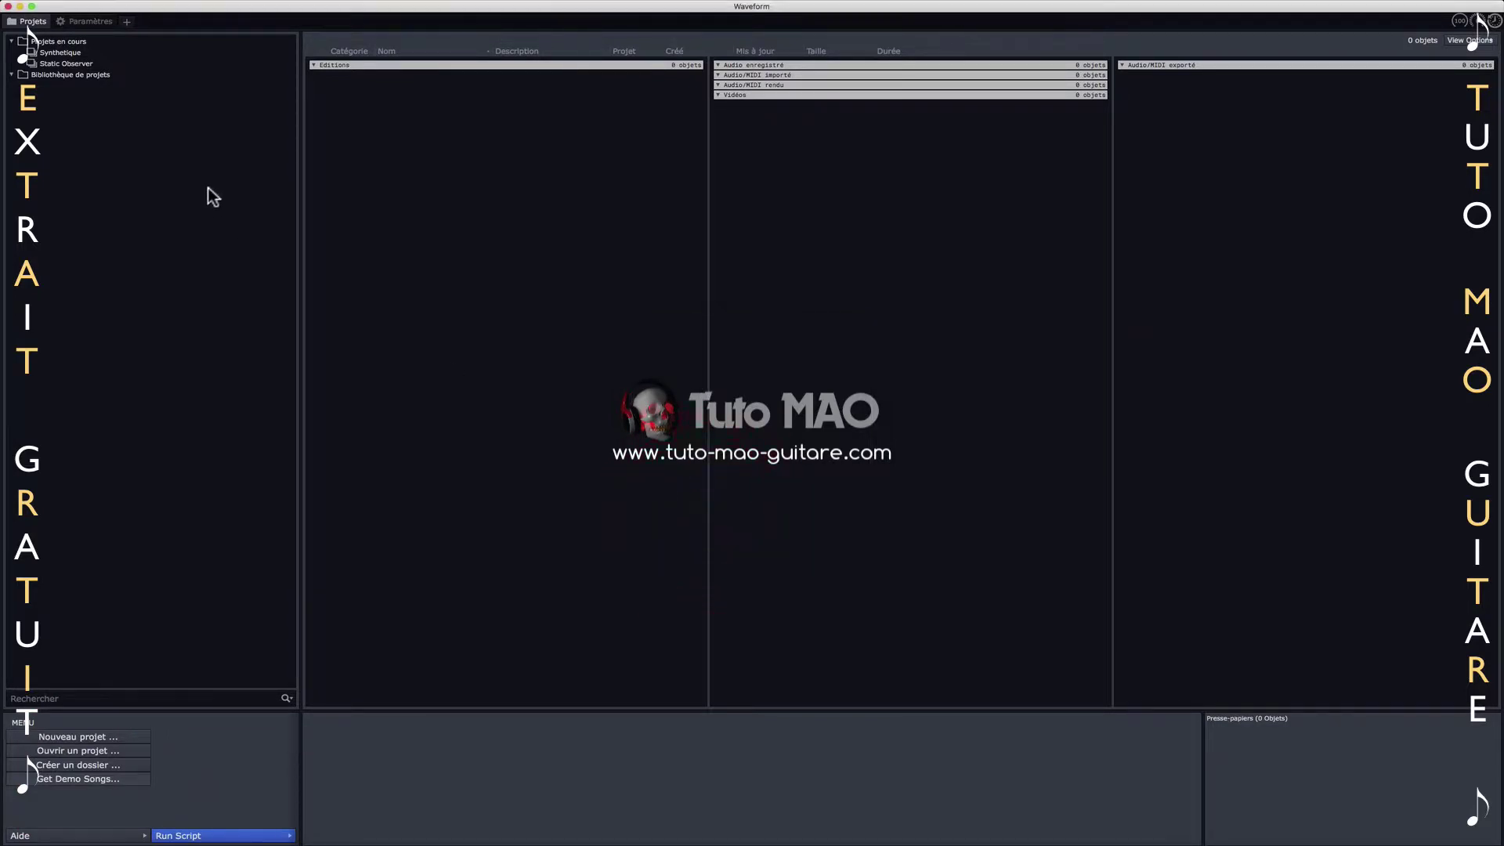
left_click(11, 41)
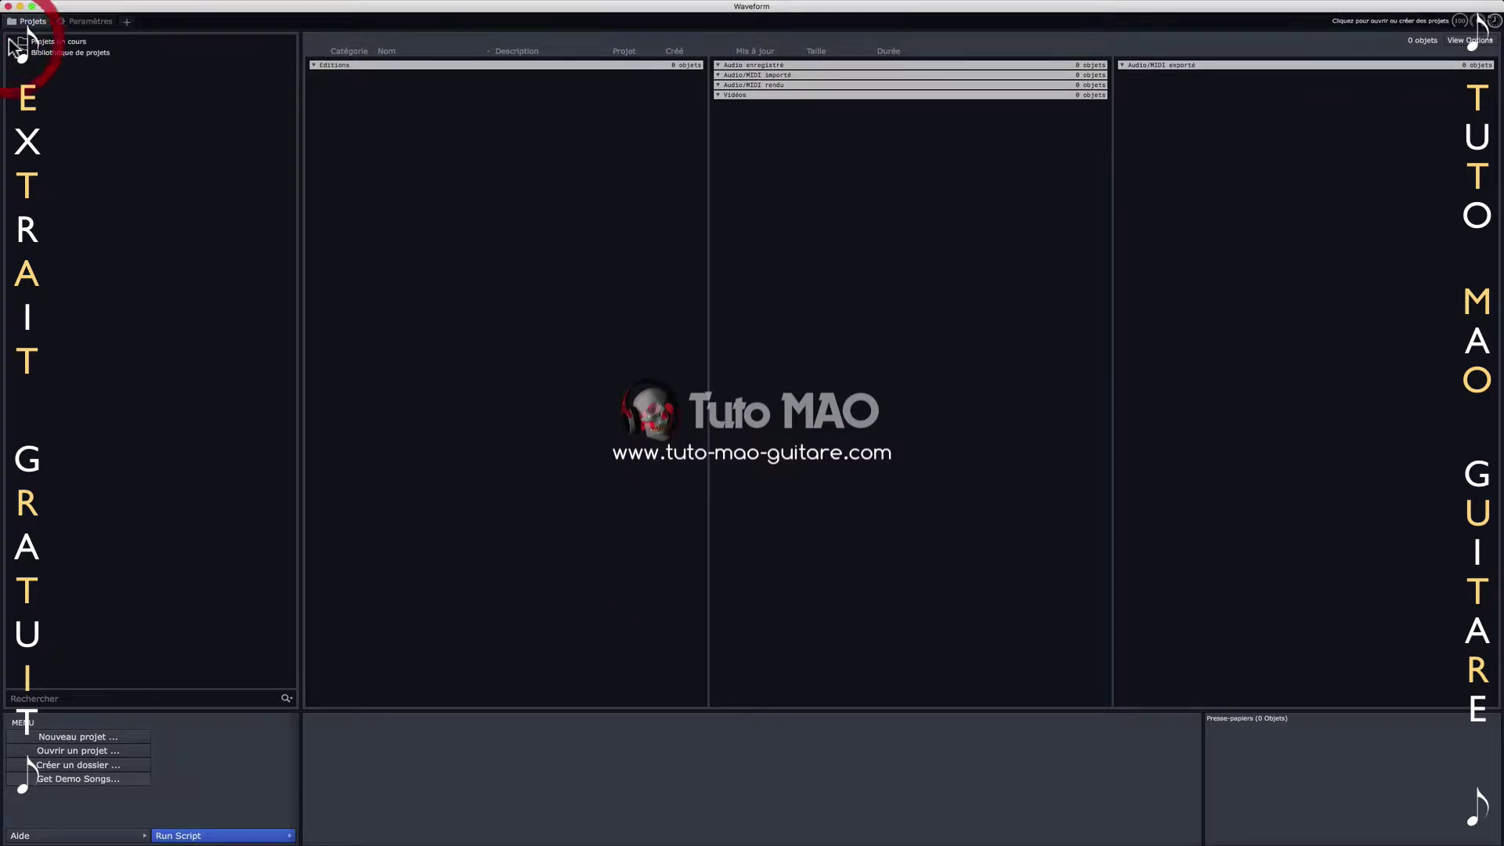
left_click(11, 41)
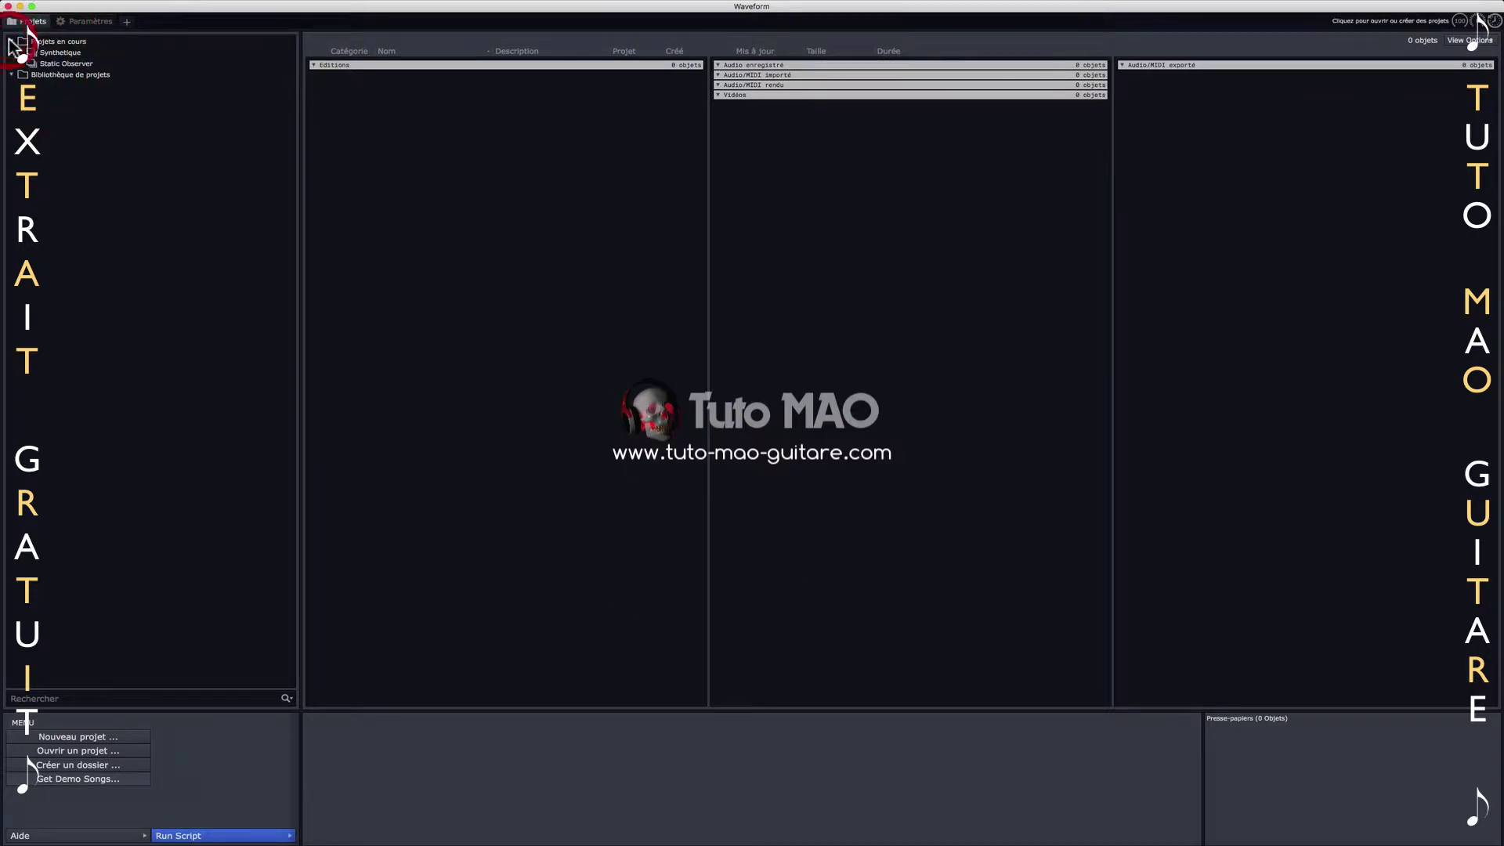
Open the Synthetique project's edit for editing, accepting the conversion of the old edit file.
left_click(66, 52)
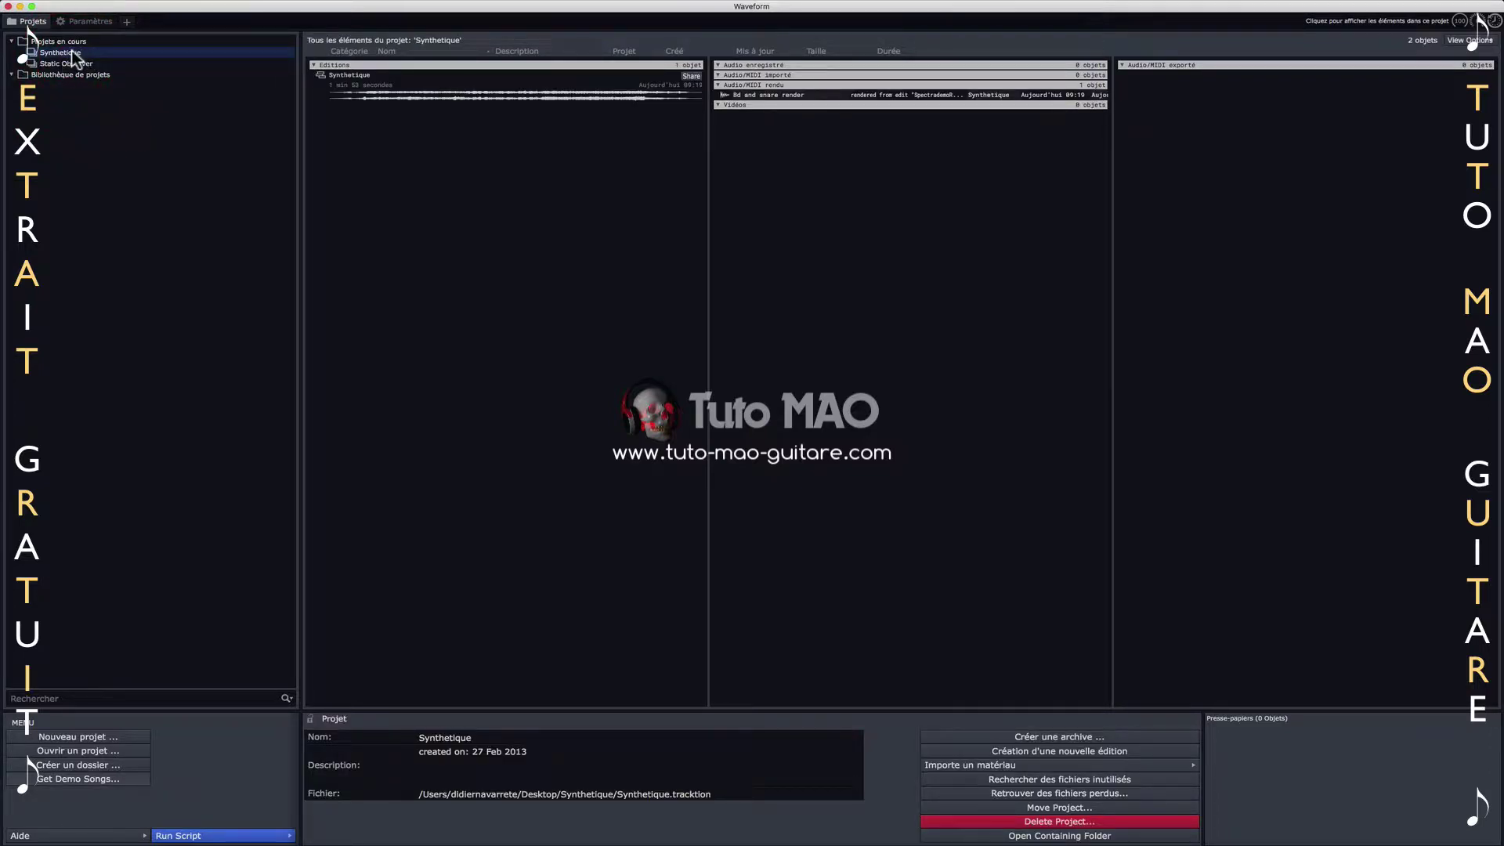
double_click(356, 79)
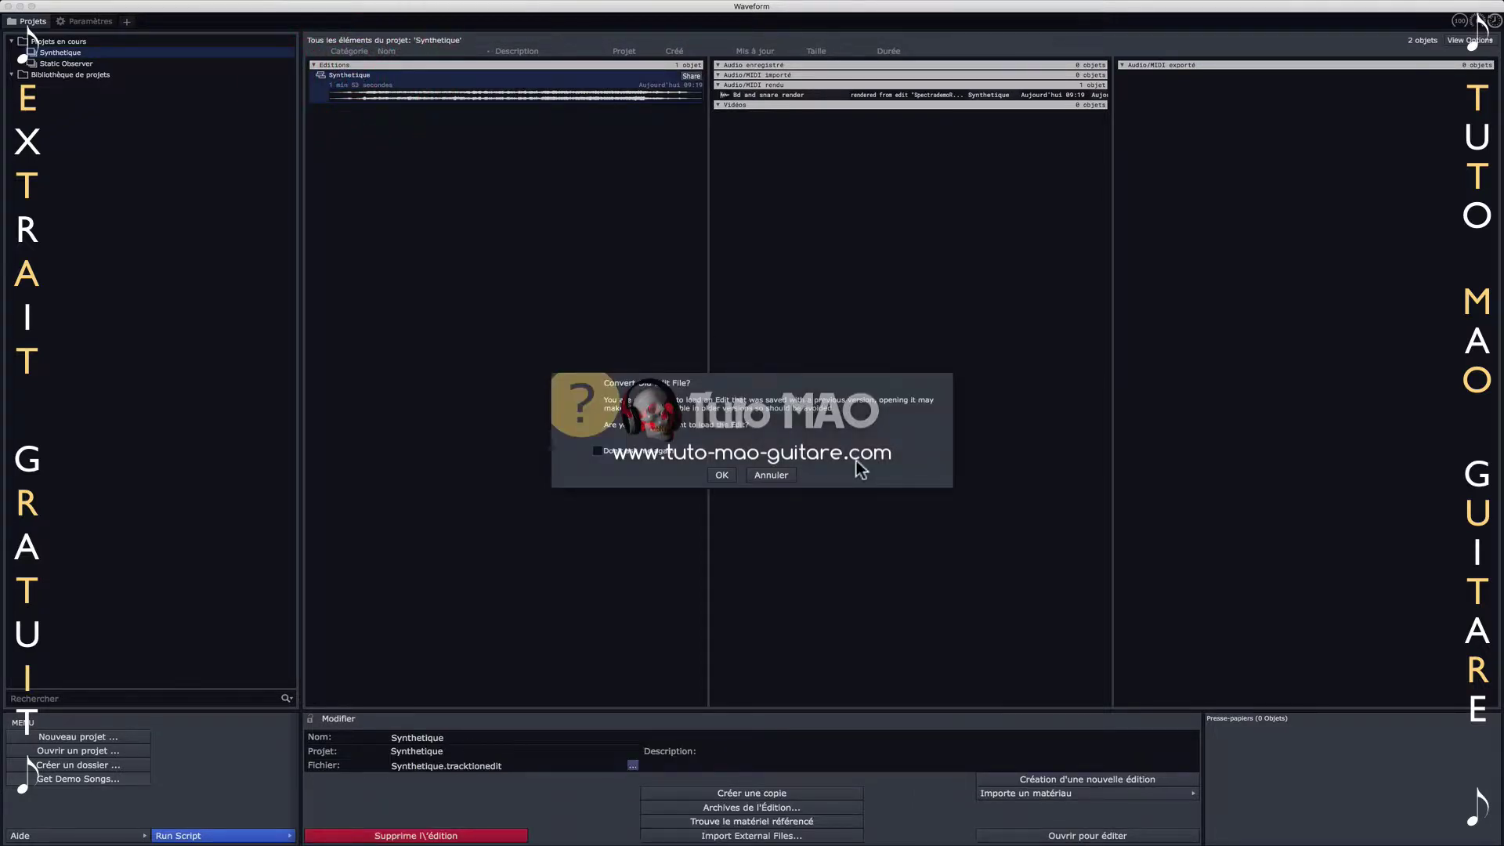
left_click(722, 475)
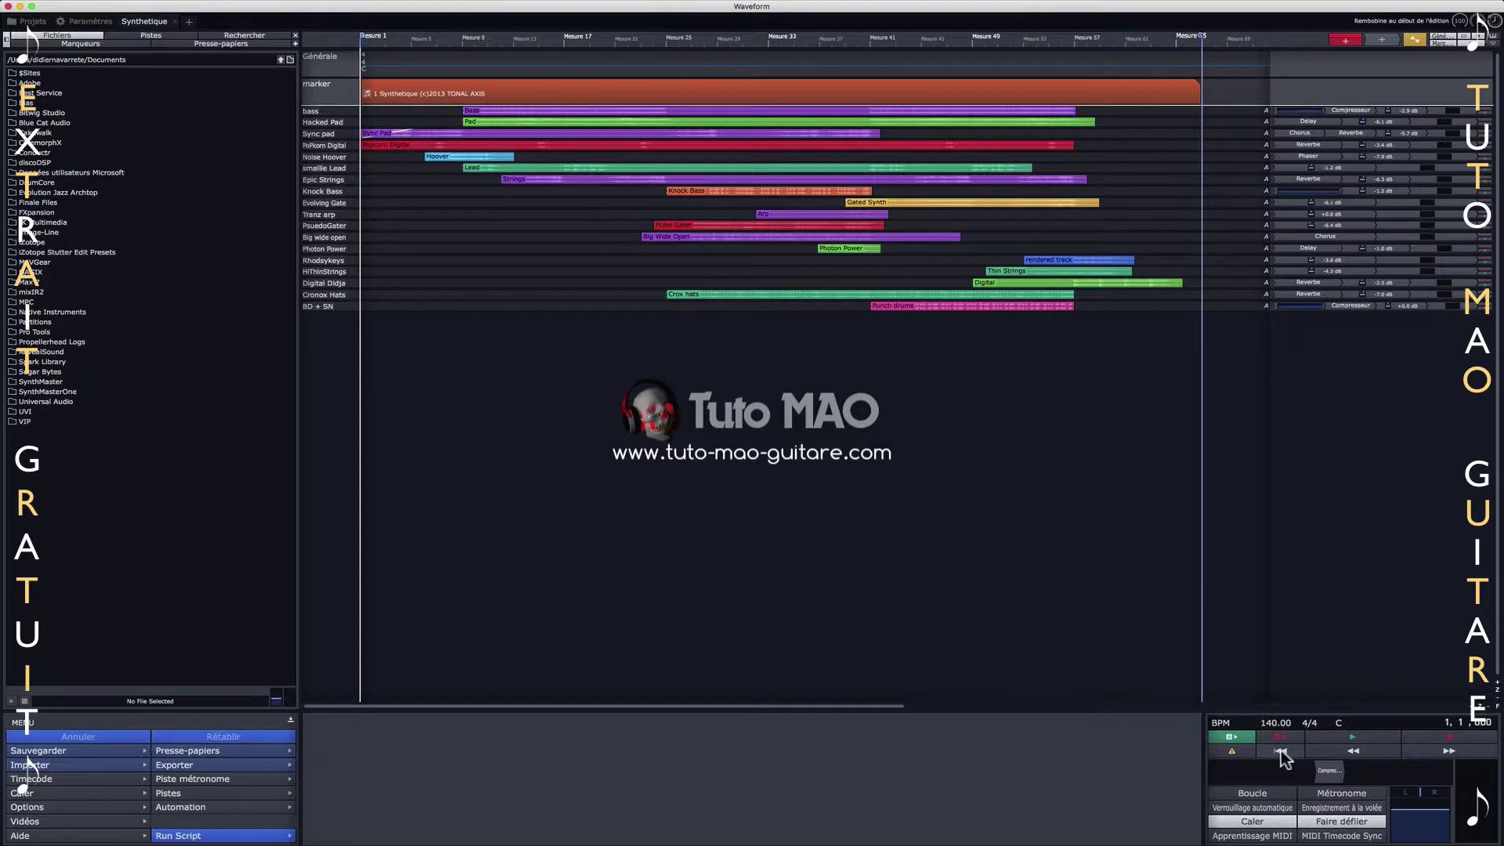
Play the Synthetique song from the start for a few bars, stop it, and close the edit discarding its changes.
left_click(1347, 737)
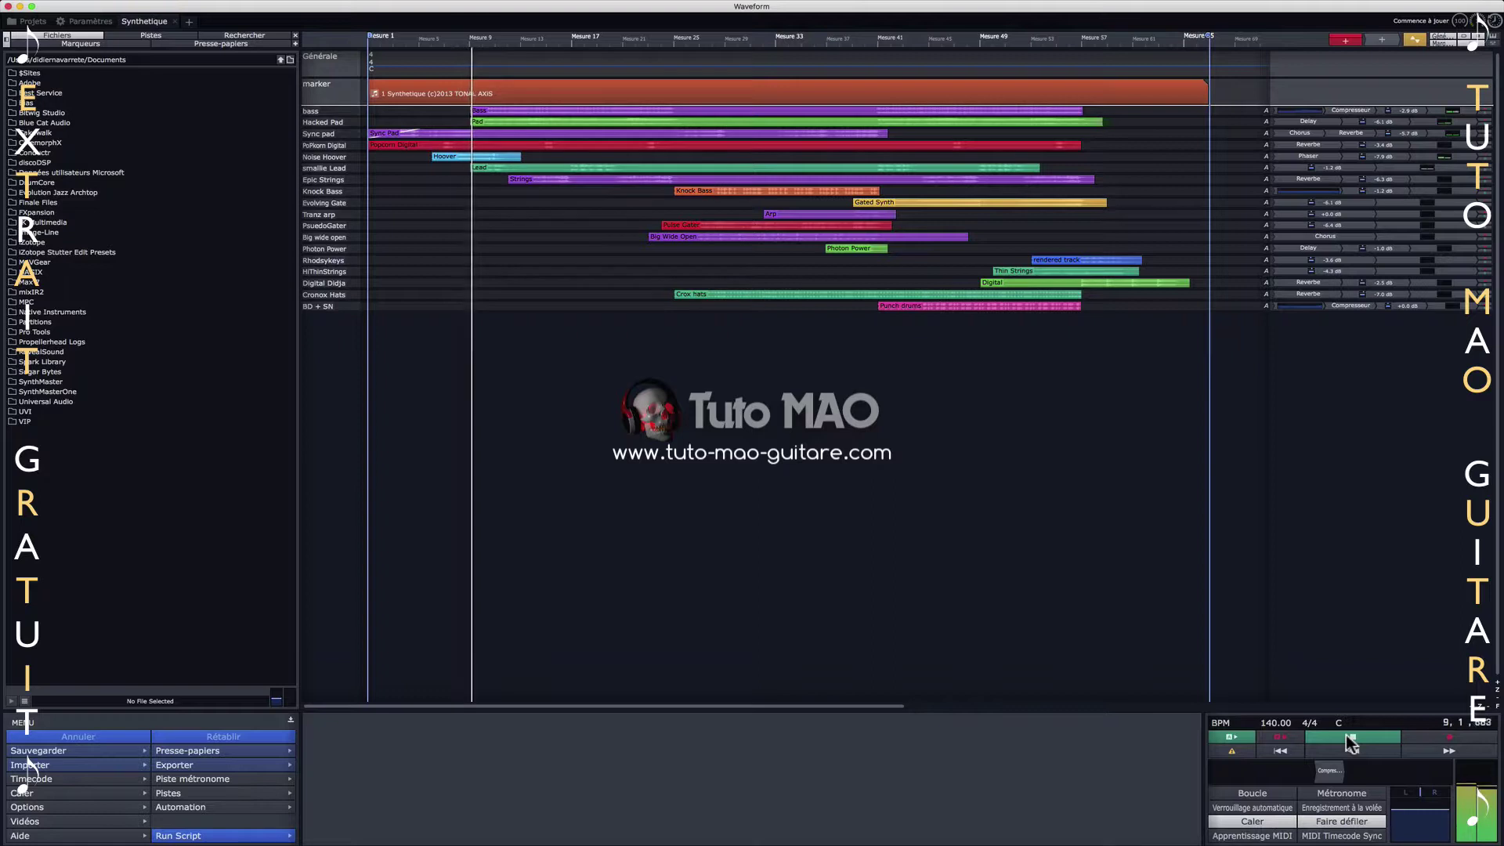
left_click(1348, 737)
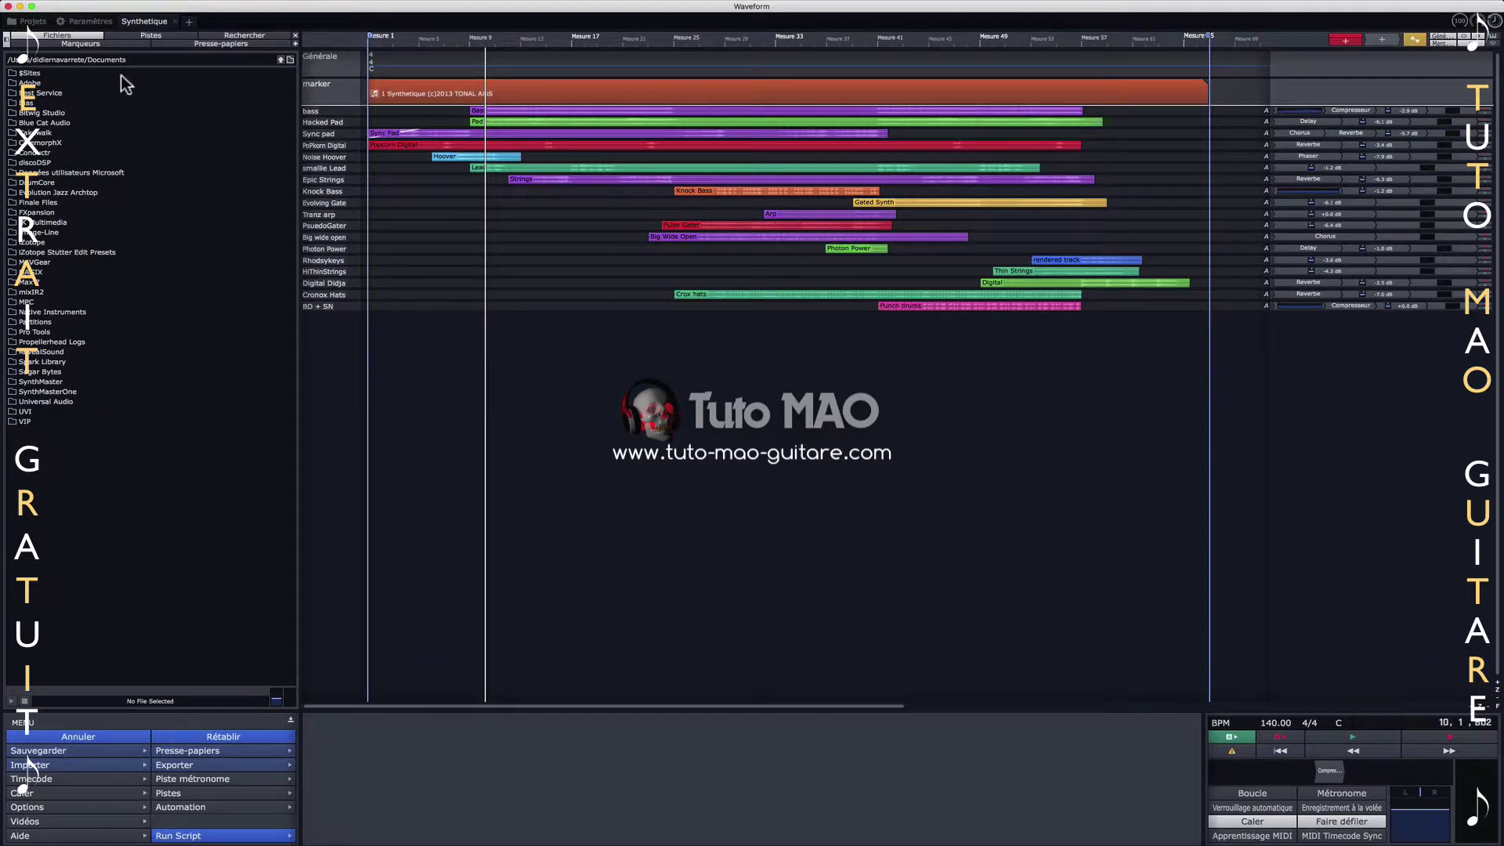
left_click(176, 21)
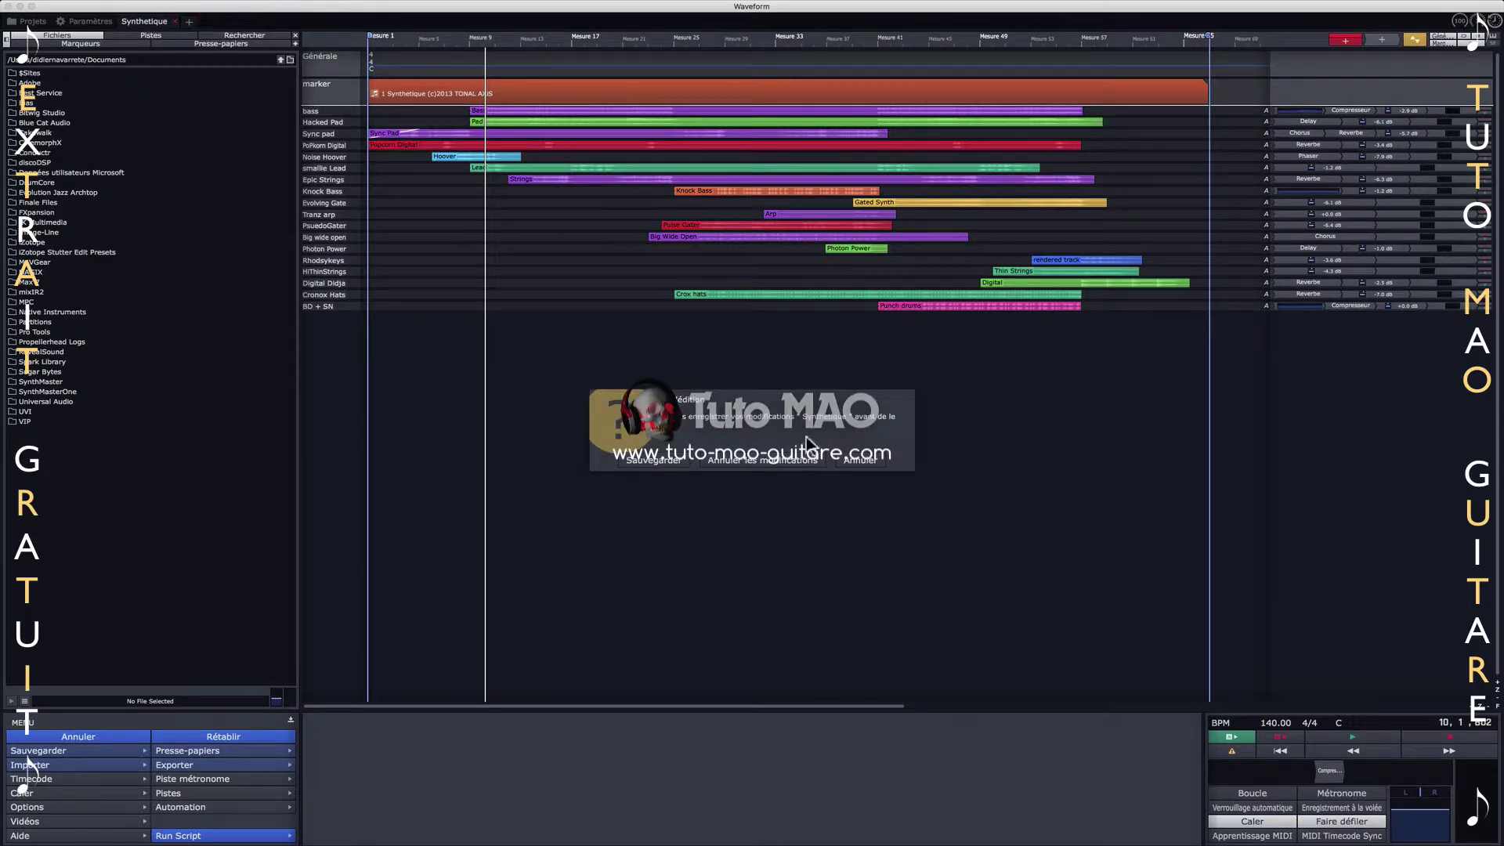
left_click(766, 462)
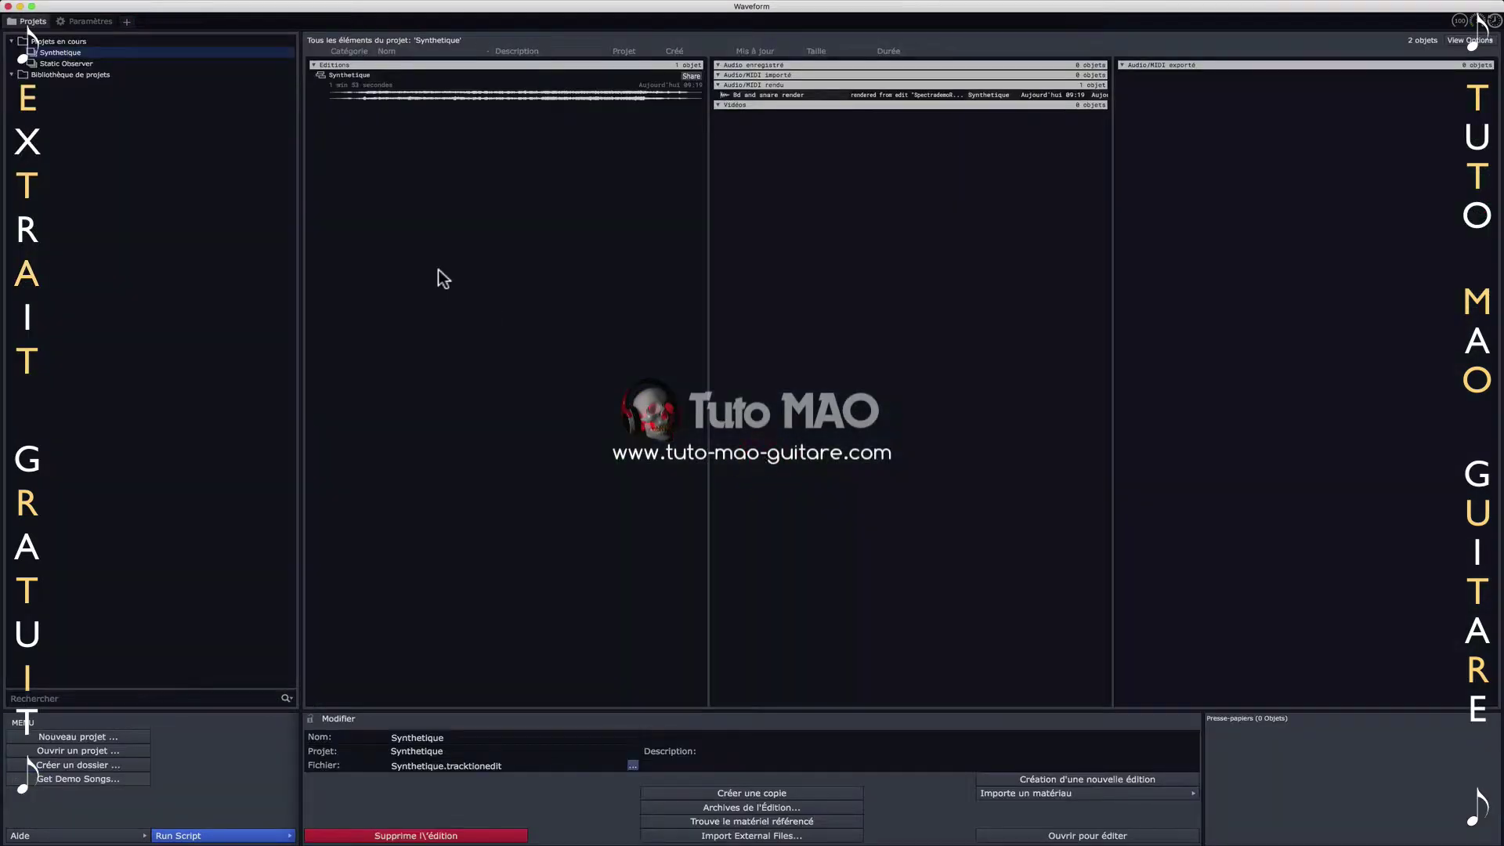
In the audio device settings, review the available output devices and set the input to Universal Audio Apollo Thunderbolt.
left_click(99, 22)
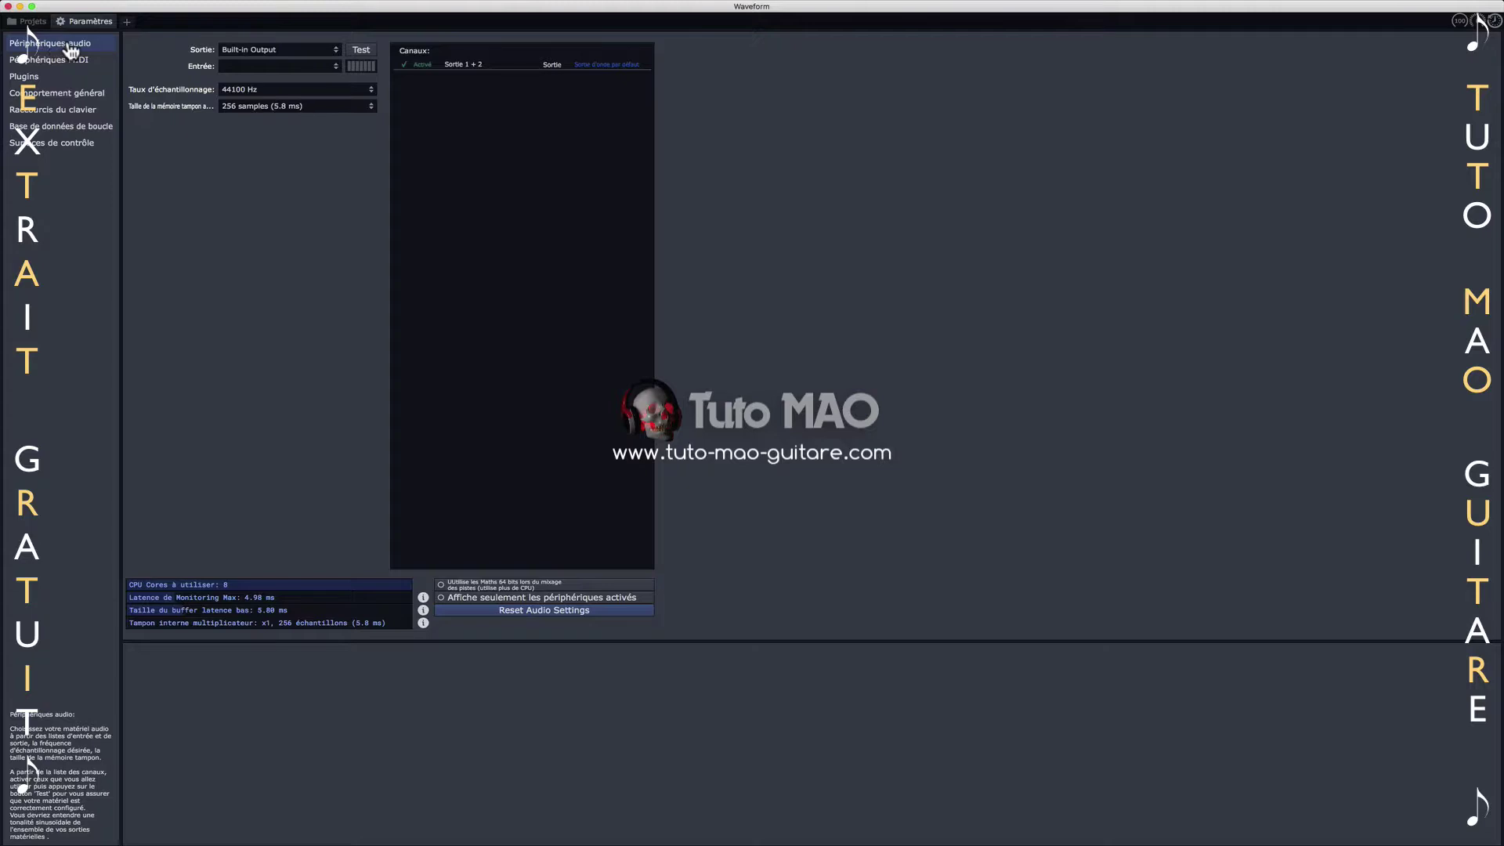
left_click(257, 48)
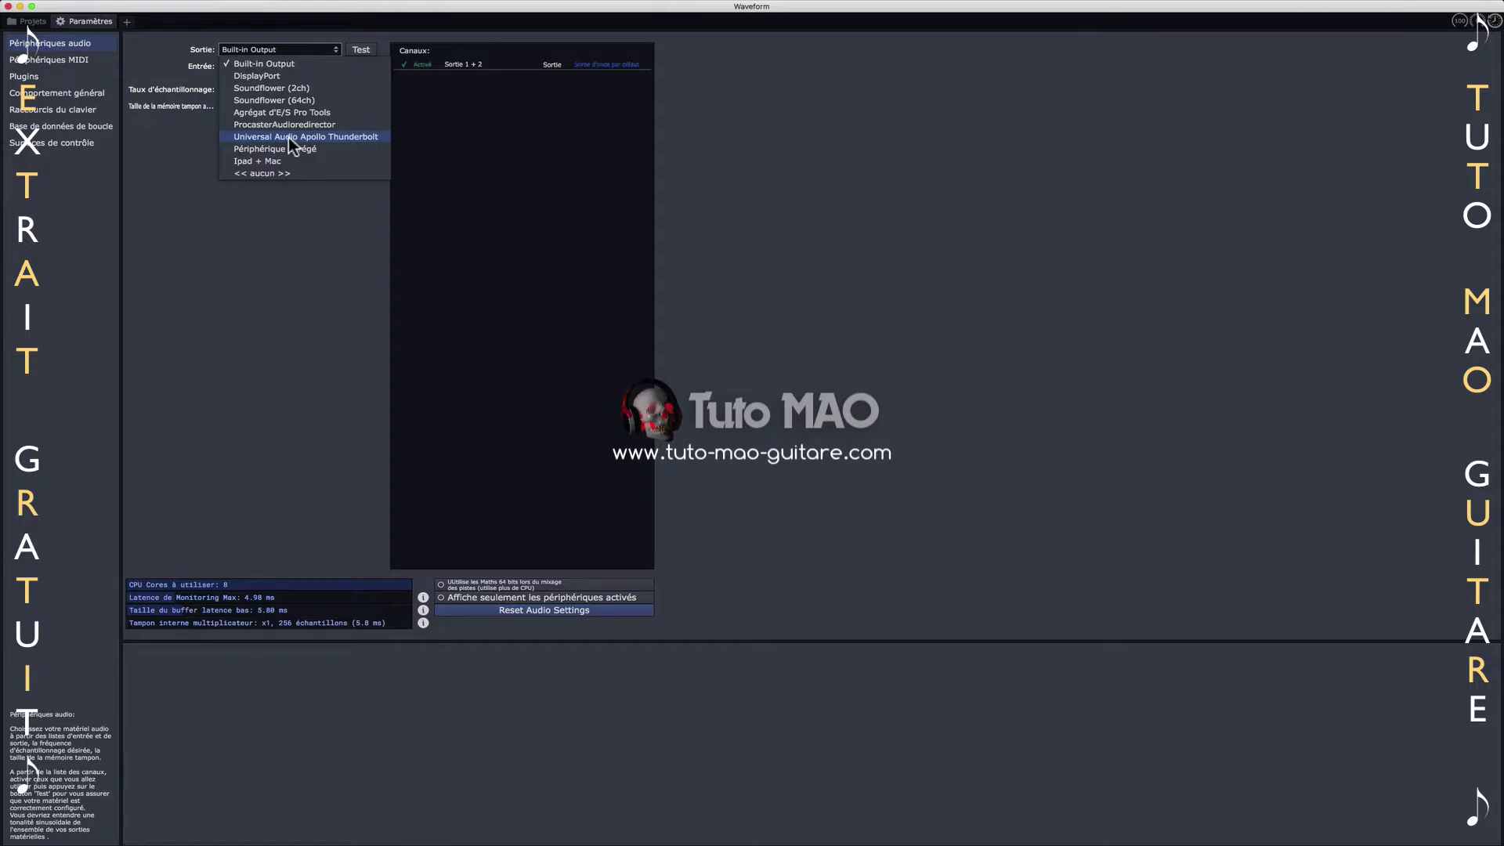
left_click(220, 243)
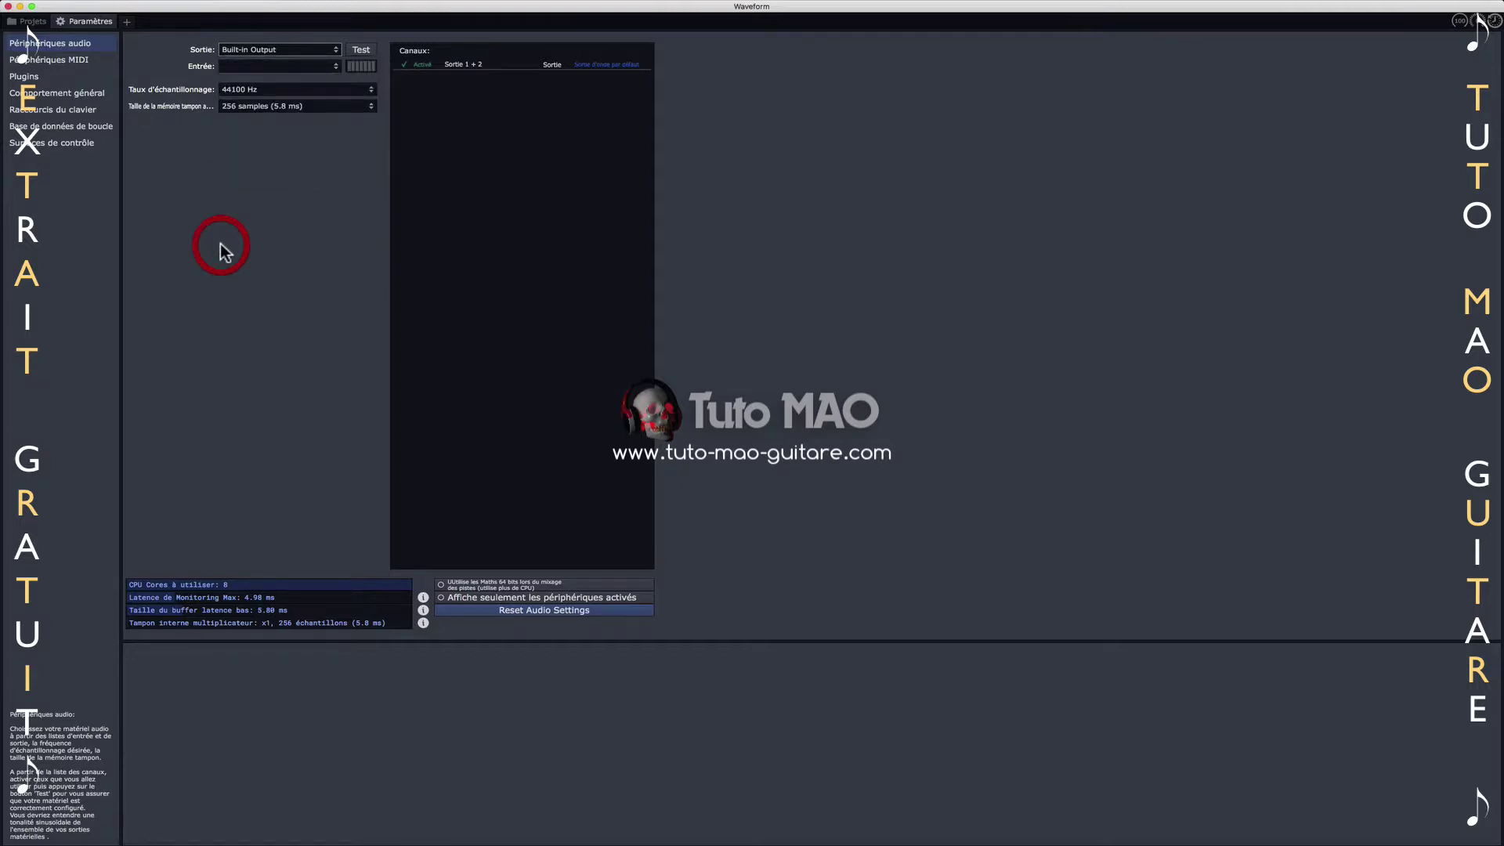
left_click(317, 67)
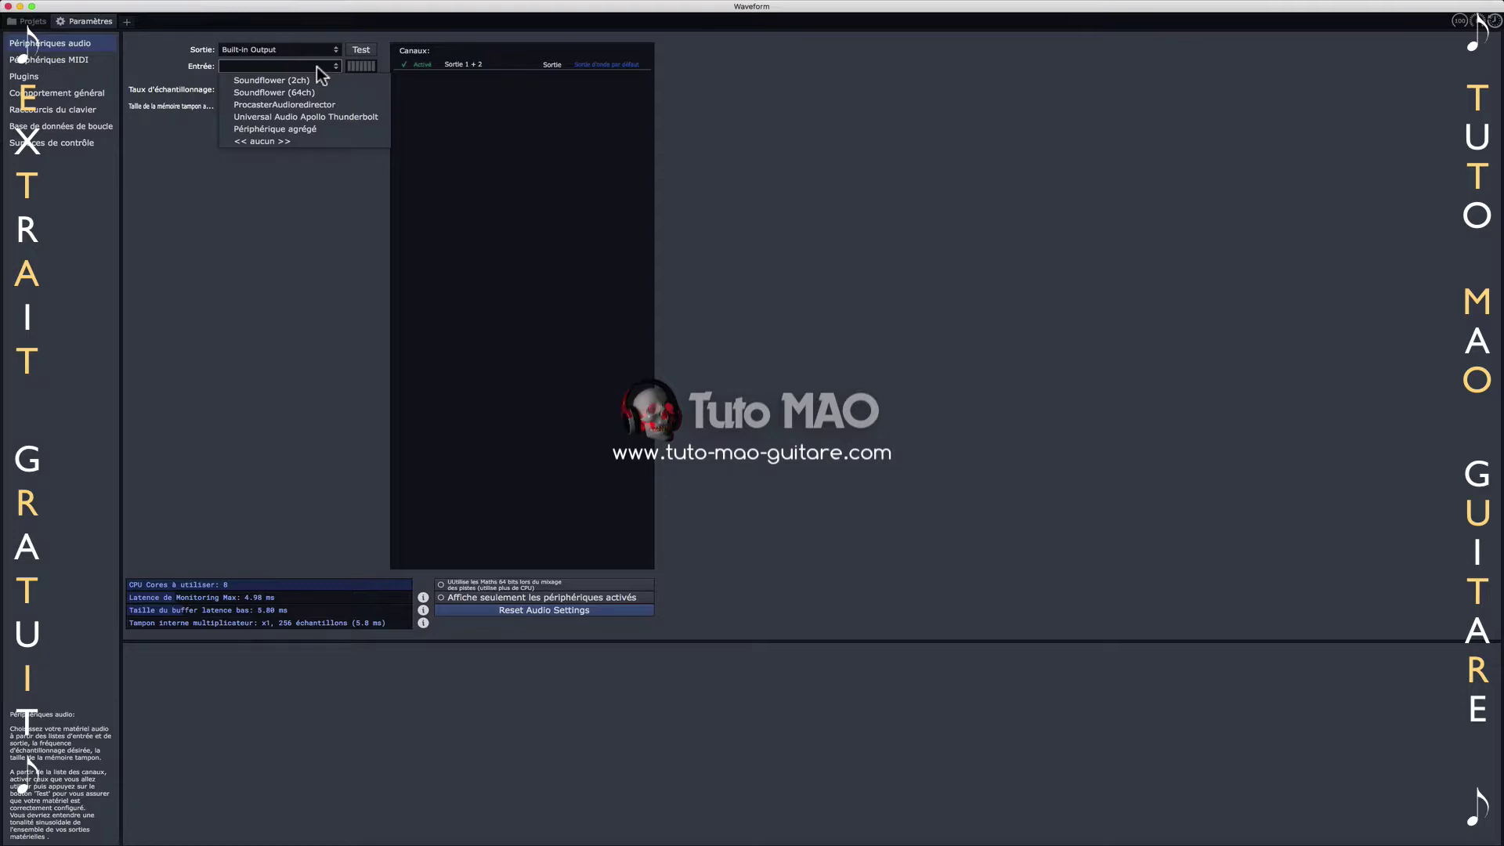
left_click(331, 116)
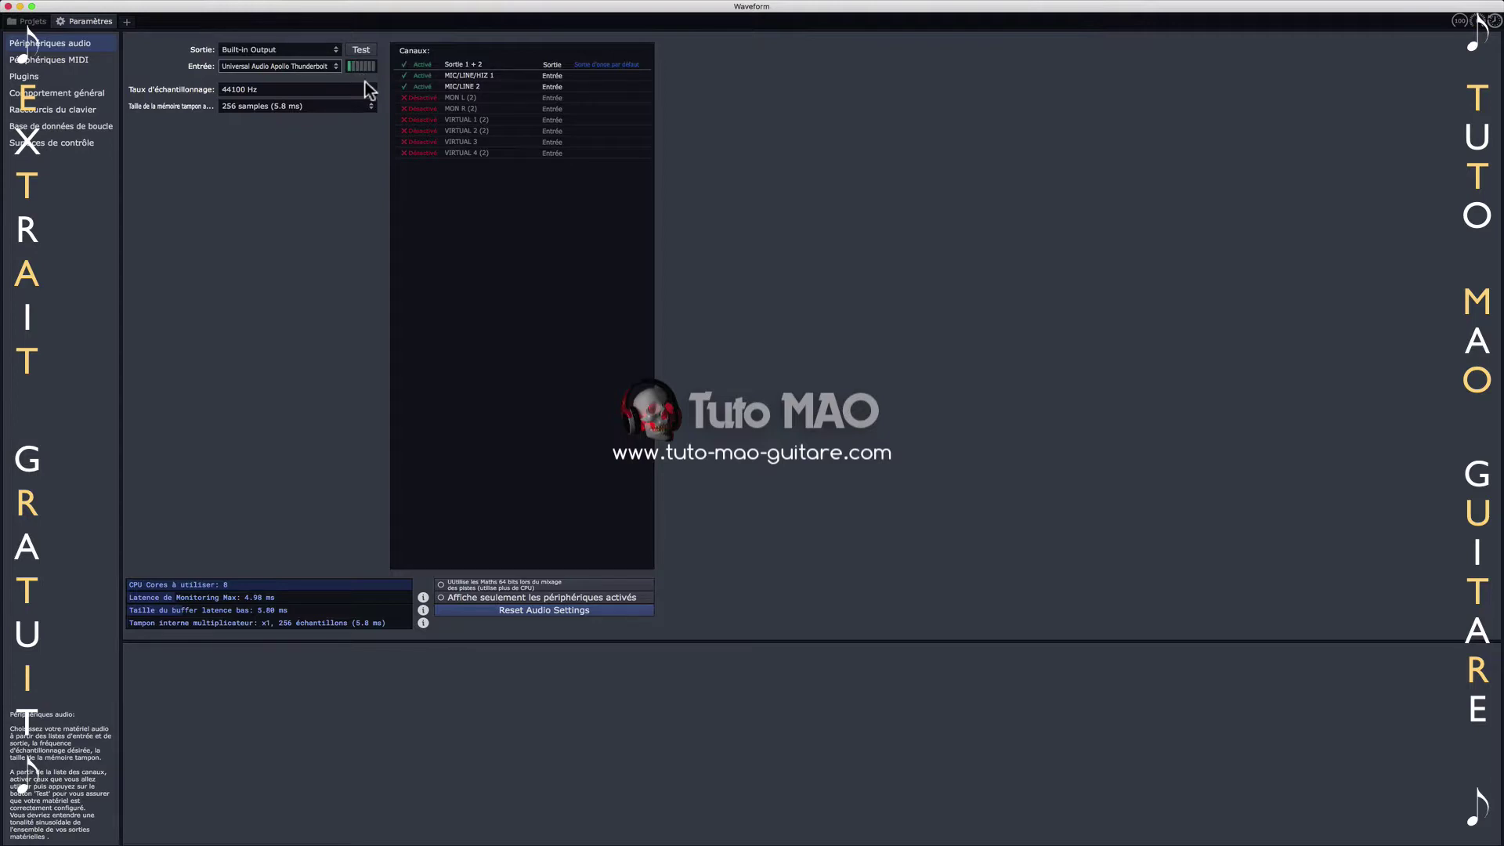
Inspect the properties of the Sortie 1 + 2, MIC/LINE/HIZ 1 and MIC/LINE 2 channels and test the audio output.
left_click(459, 63)
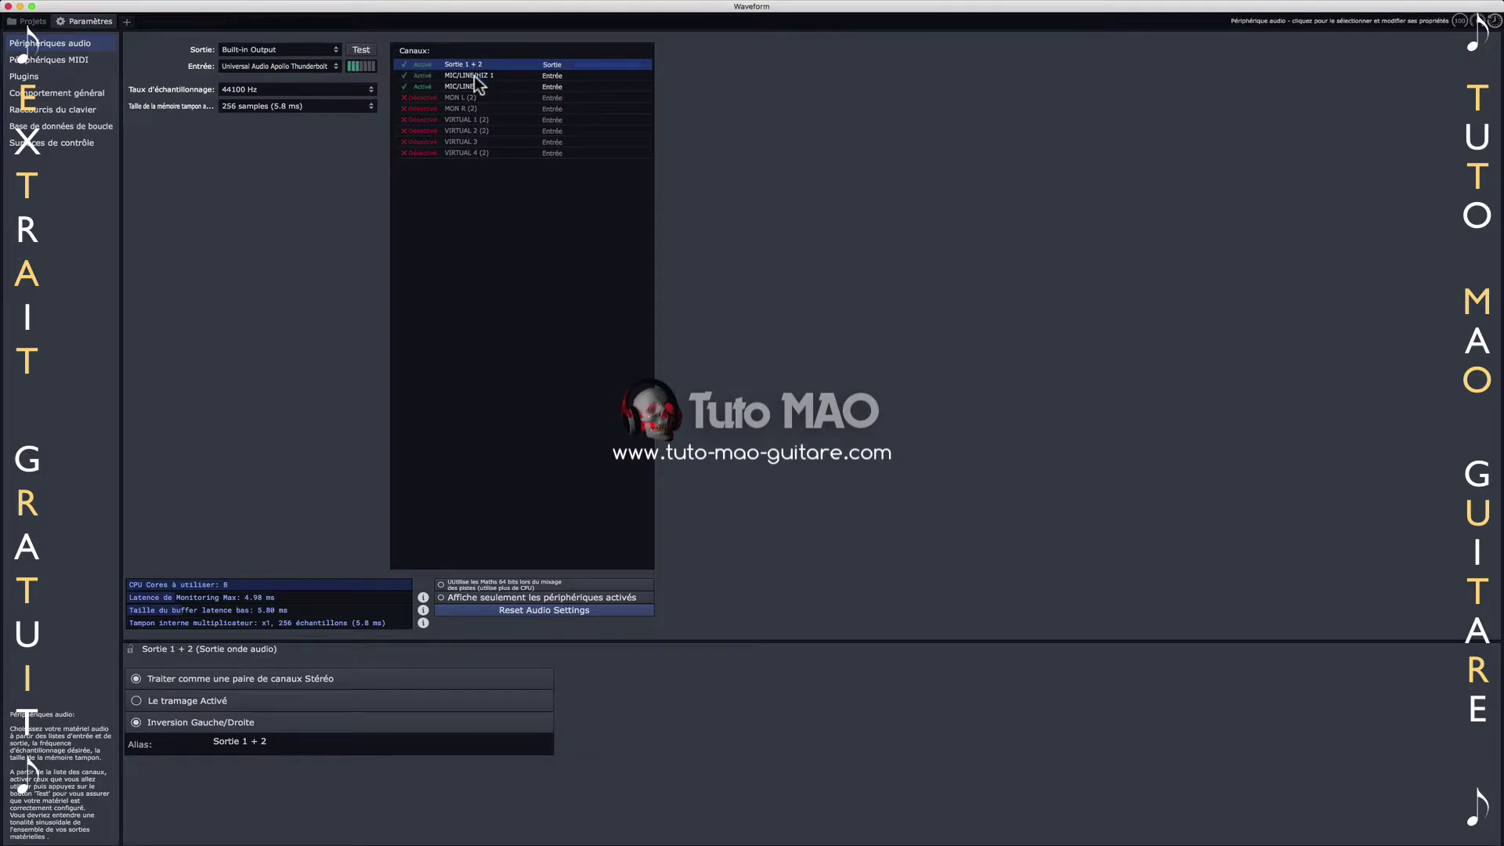
left_click(473, 76)
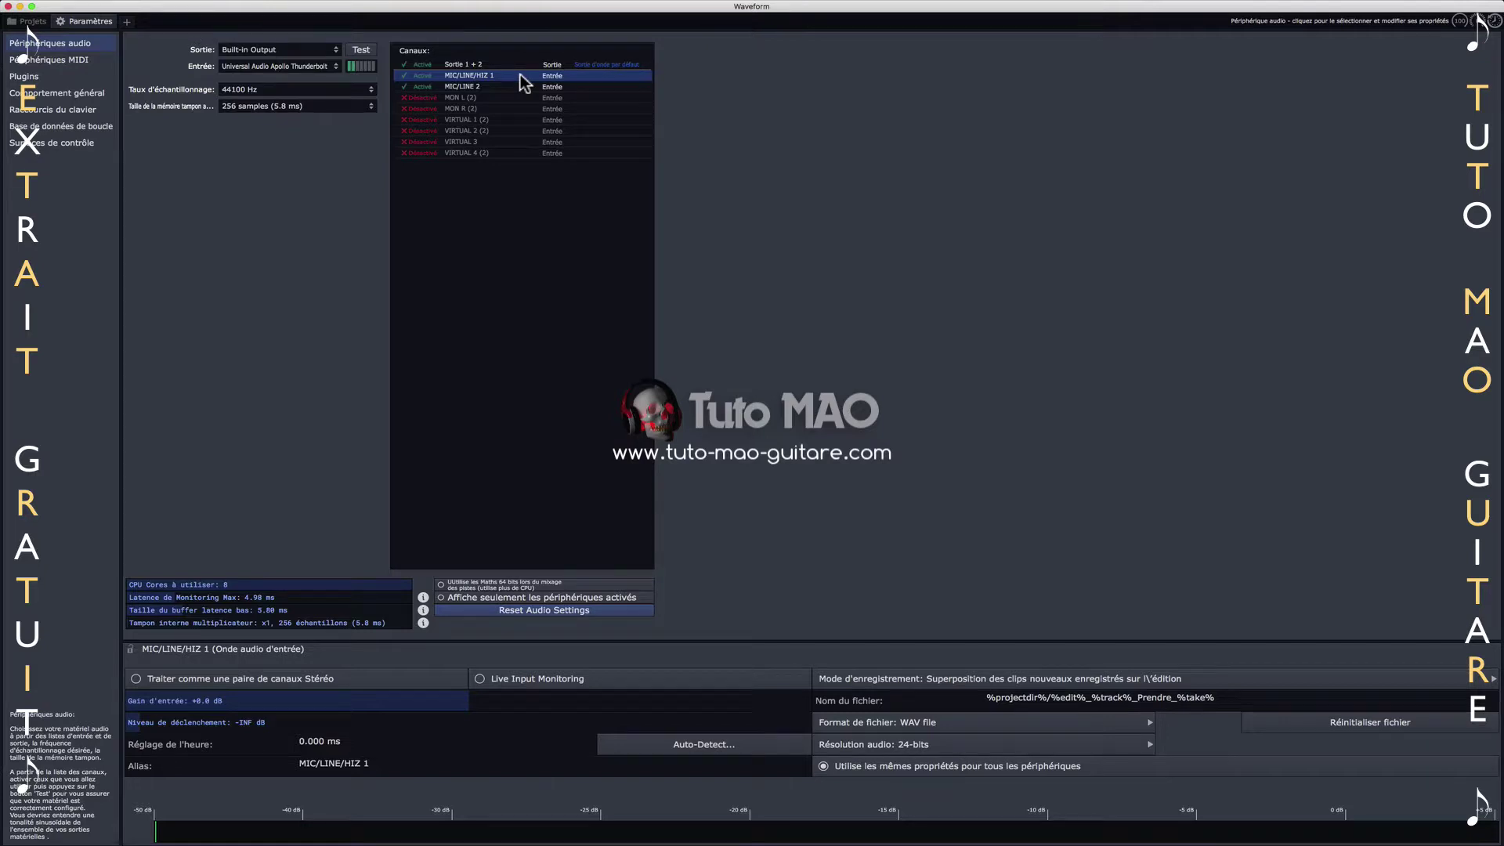
left_click(481, 87)
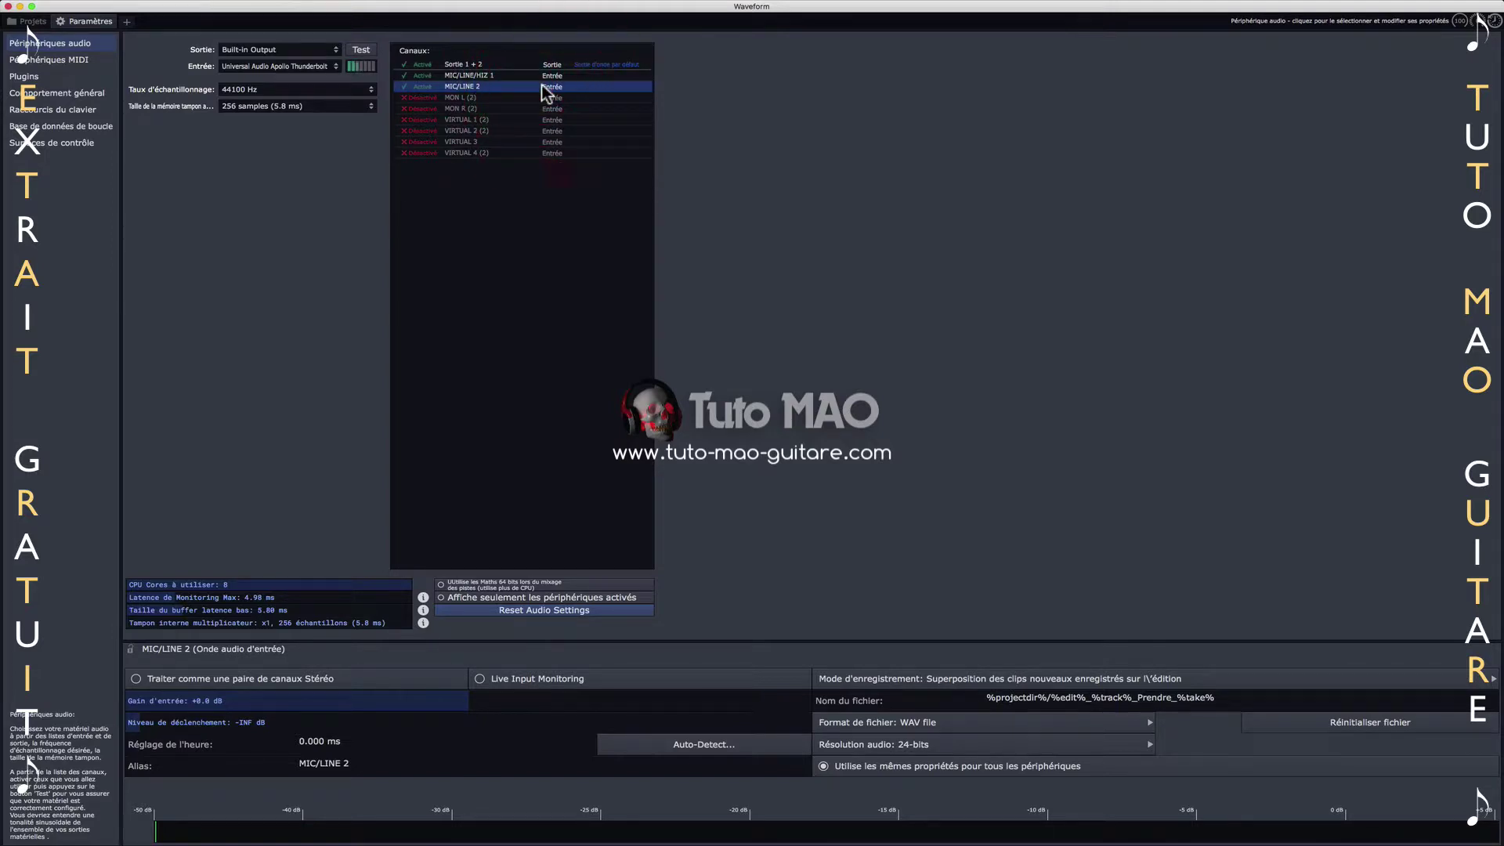
left_click(360, 49)
Inspect the ADVANCE61 input in the MIDI device settings and refresh the MIDI device list.
left_click(62, 66)
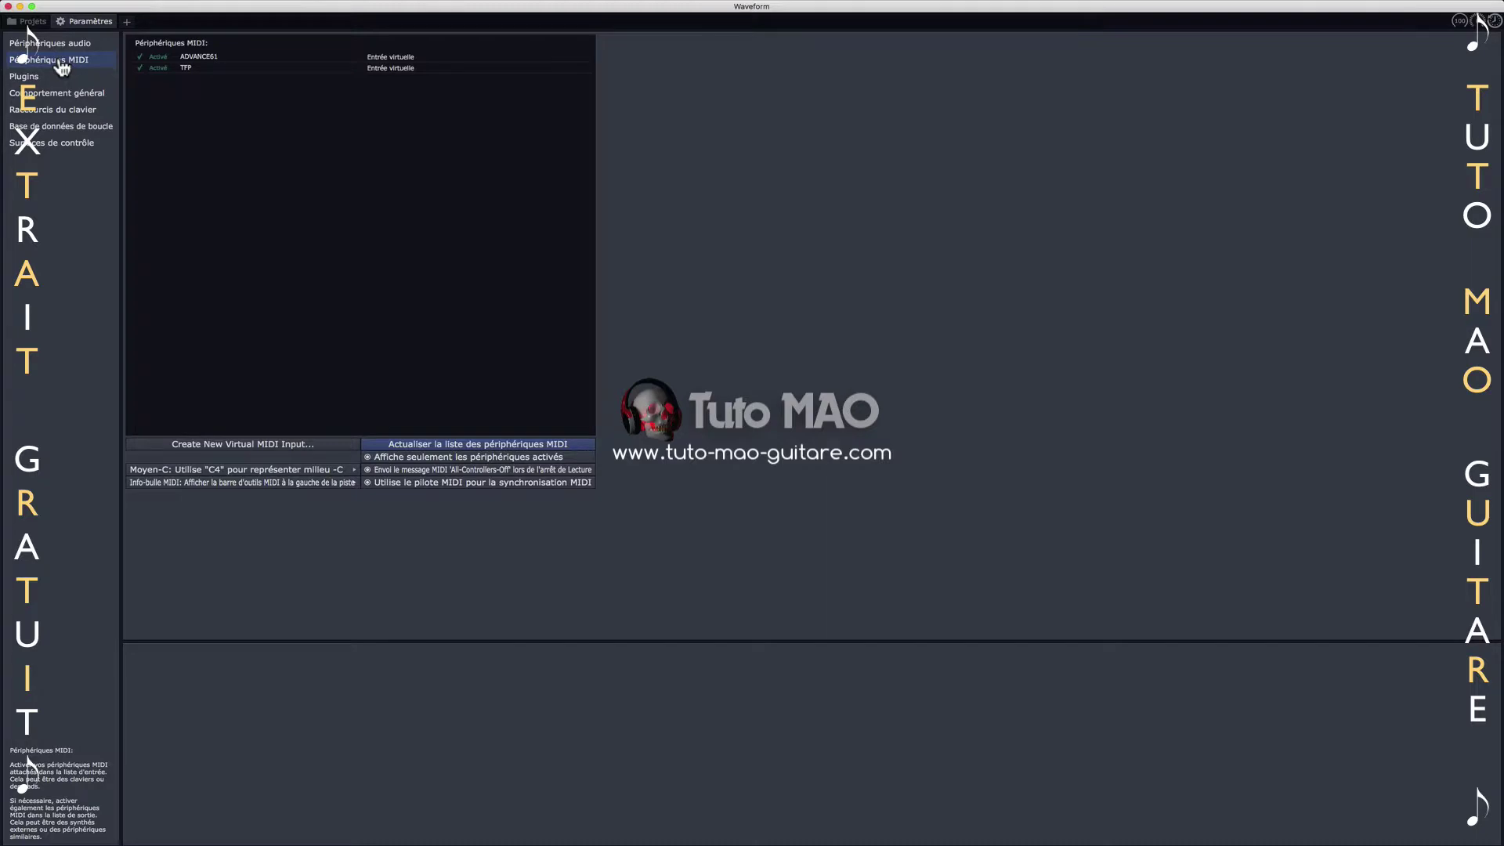
left_click(191, 55)
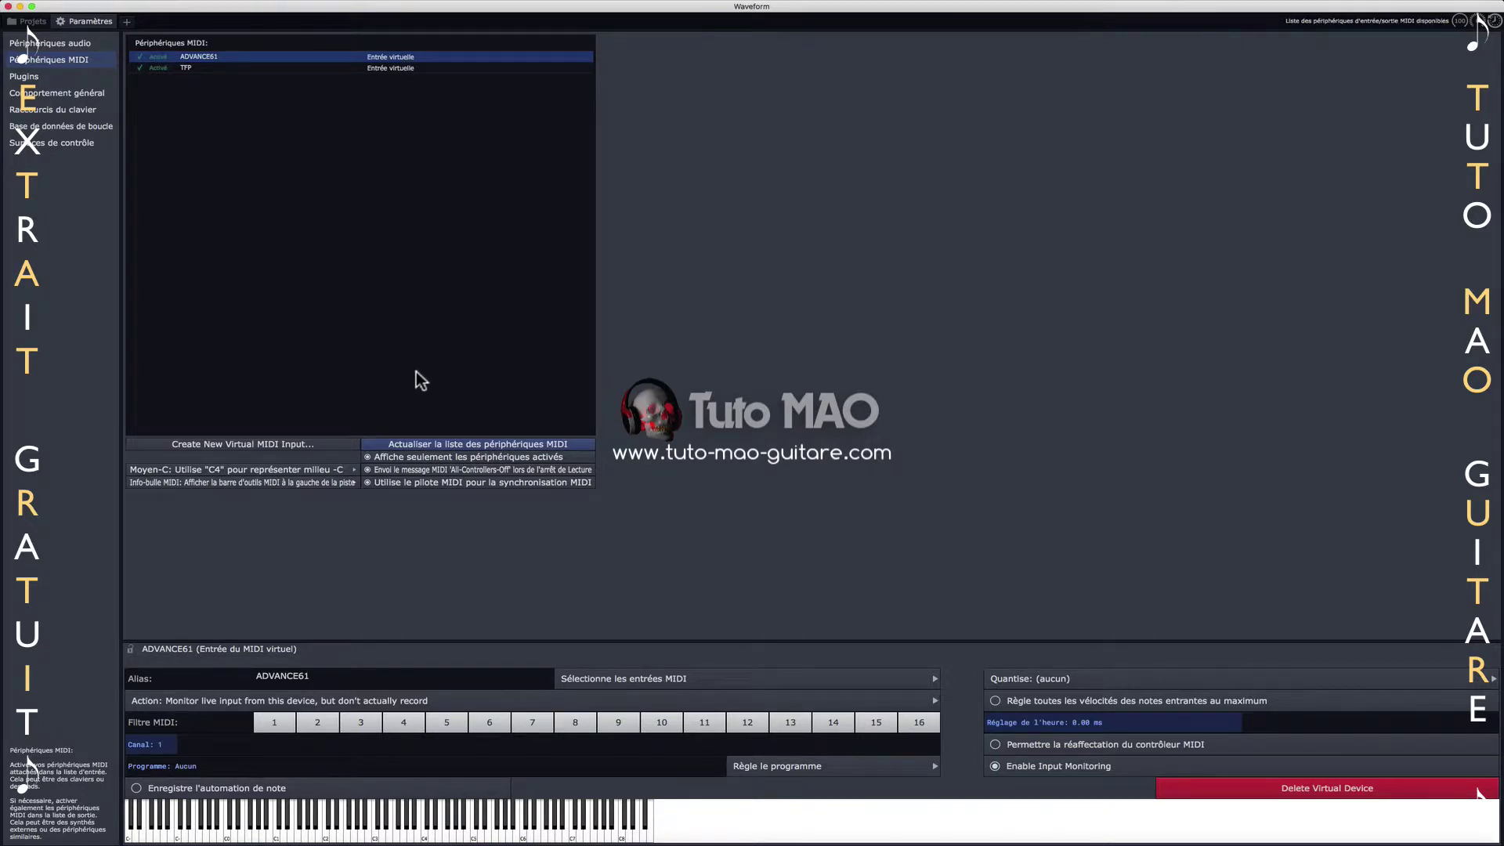
left_click(476, 440)
left_click(436, 443)
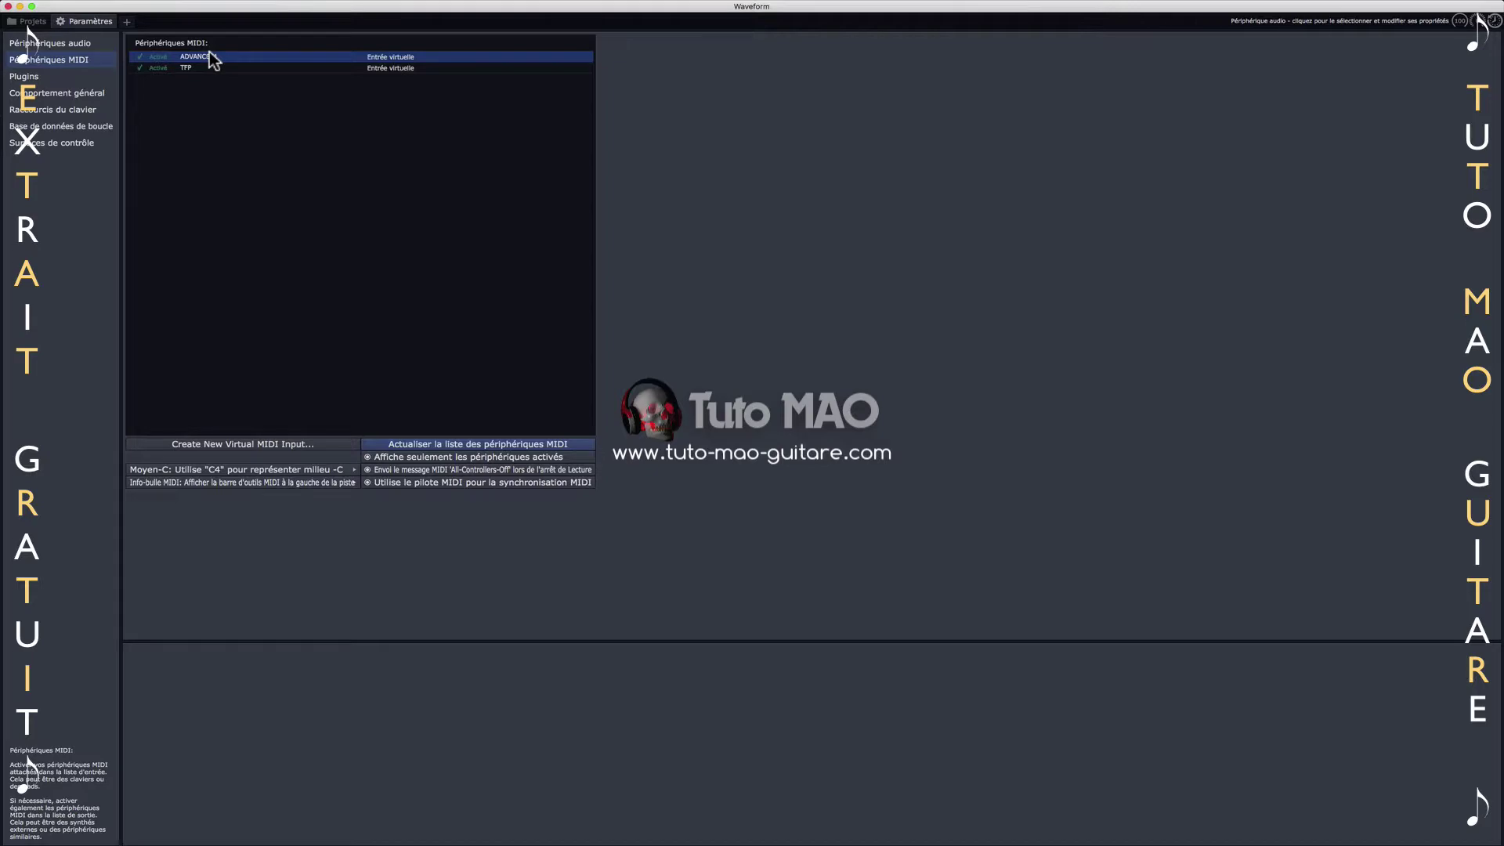
Browse the plugin, general behaviour, keyboard shortcut, loop database and control surface settings, and revisit the audio and MIDI device pages.
left_click(49, 78)
left_click(52, 93)
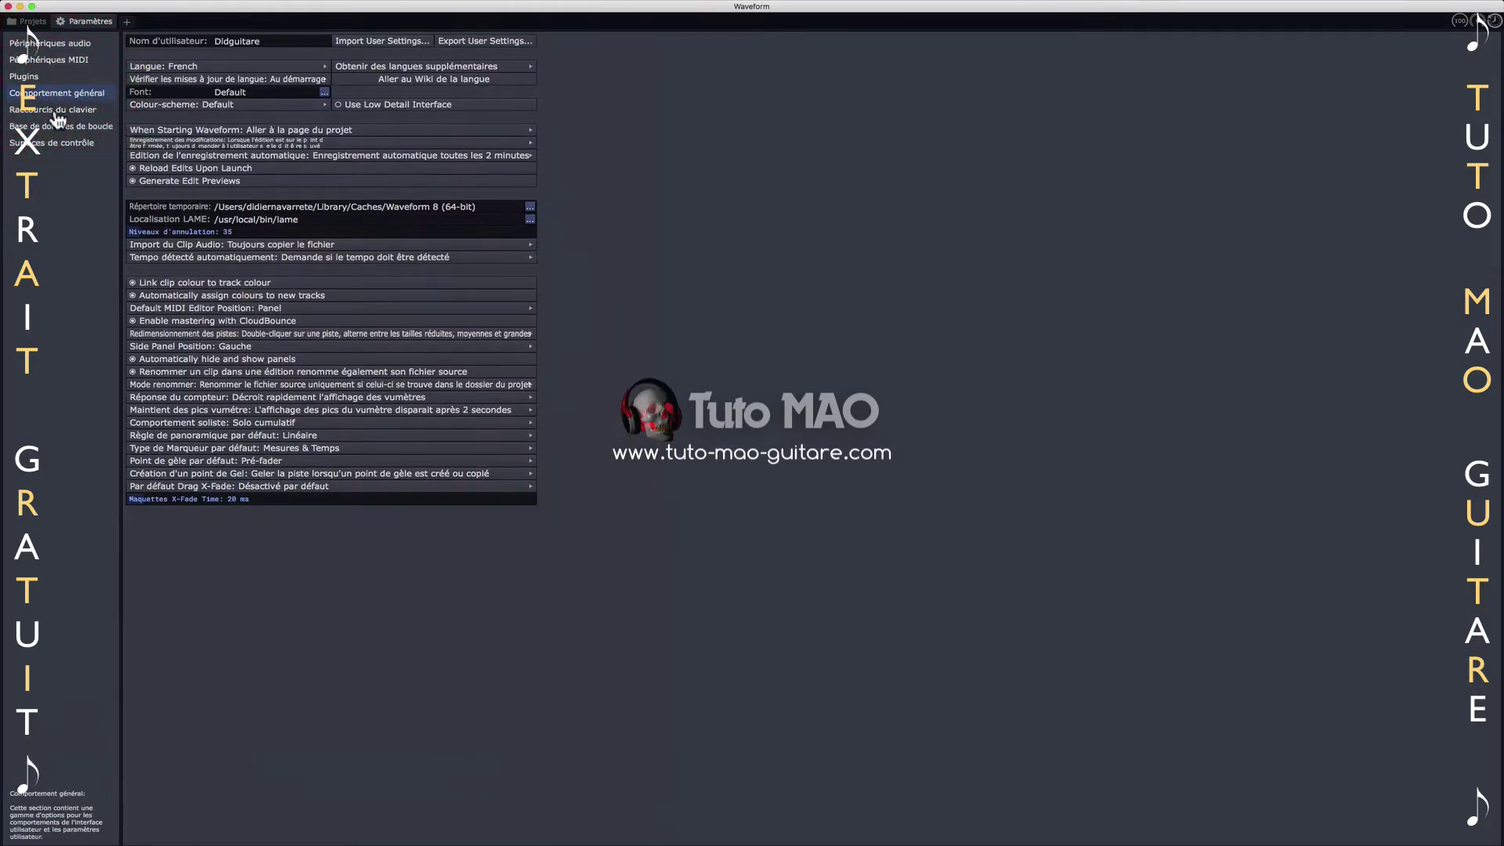
left_click(55, 110)
left_click(61, 127)
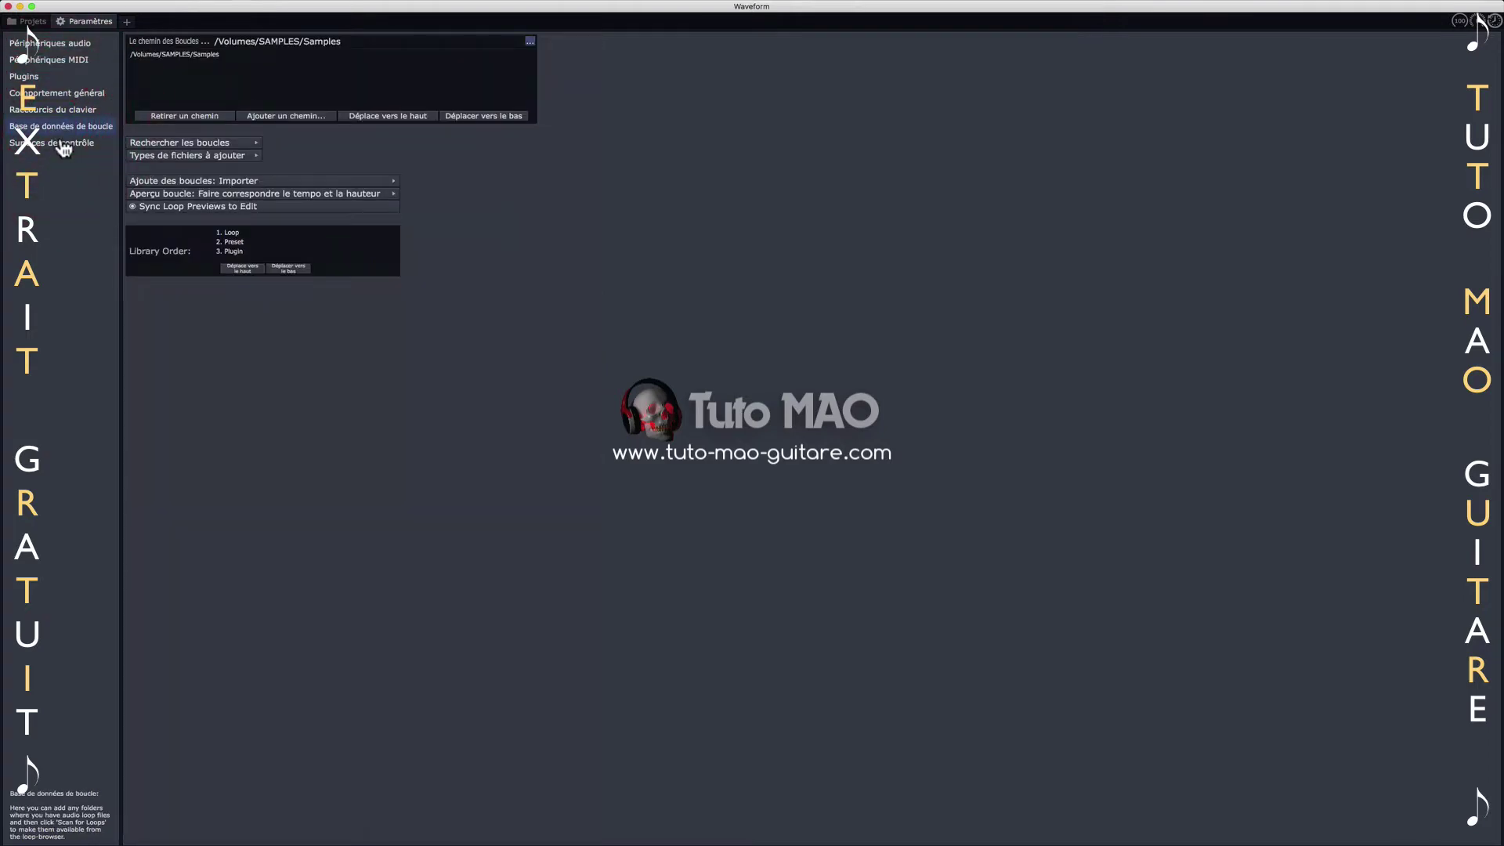
left_click(67, 140)
left_click(63, 126)
left_click(61, 109)
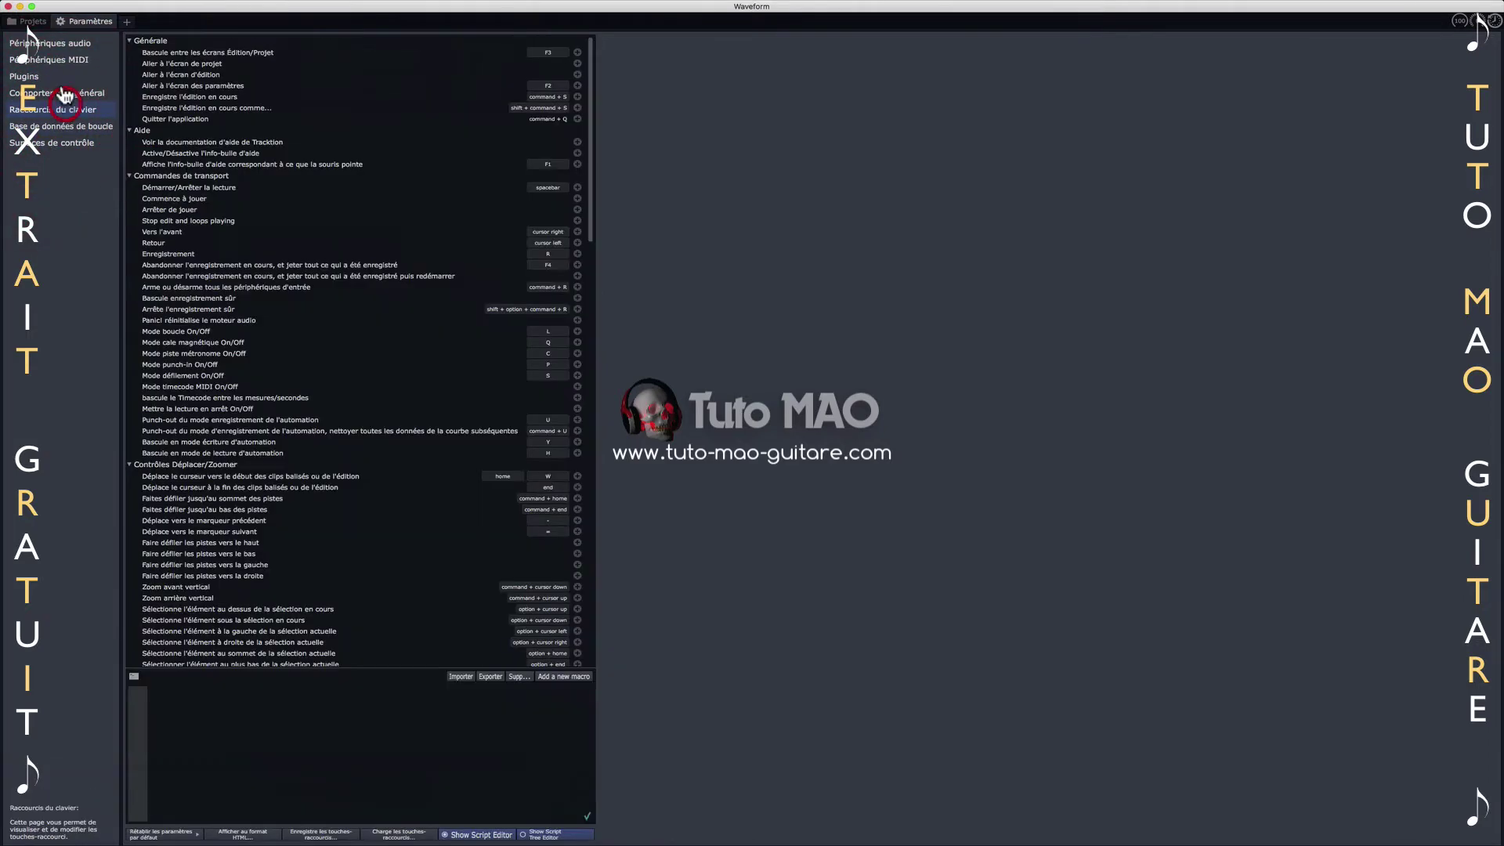
left_click(61, 94)
left_click(62, 63)
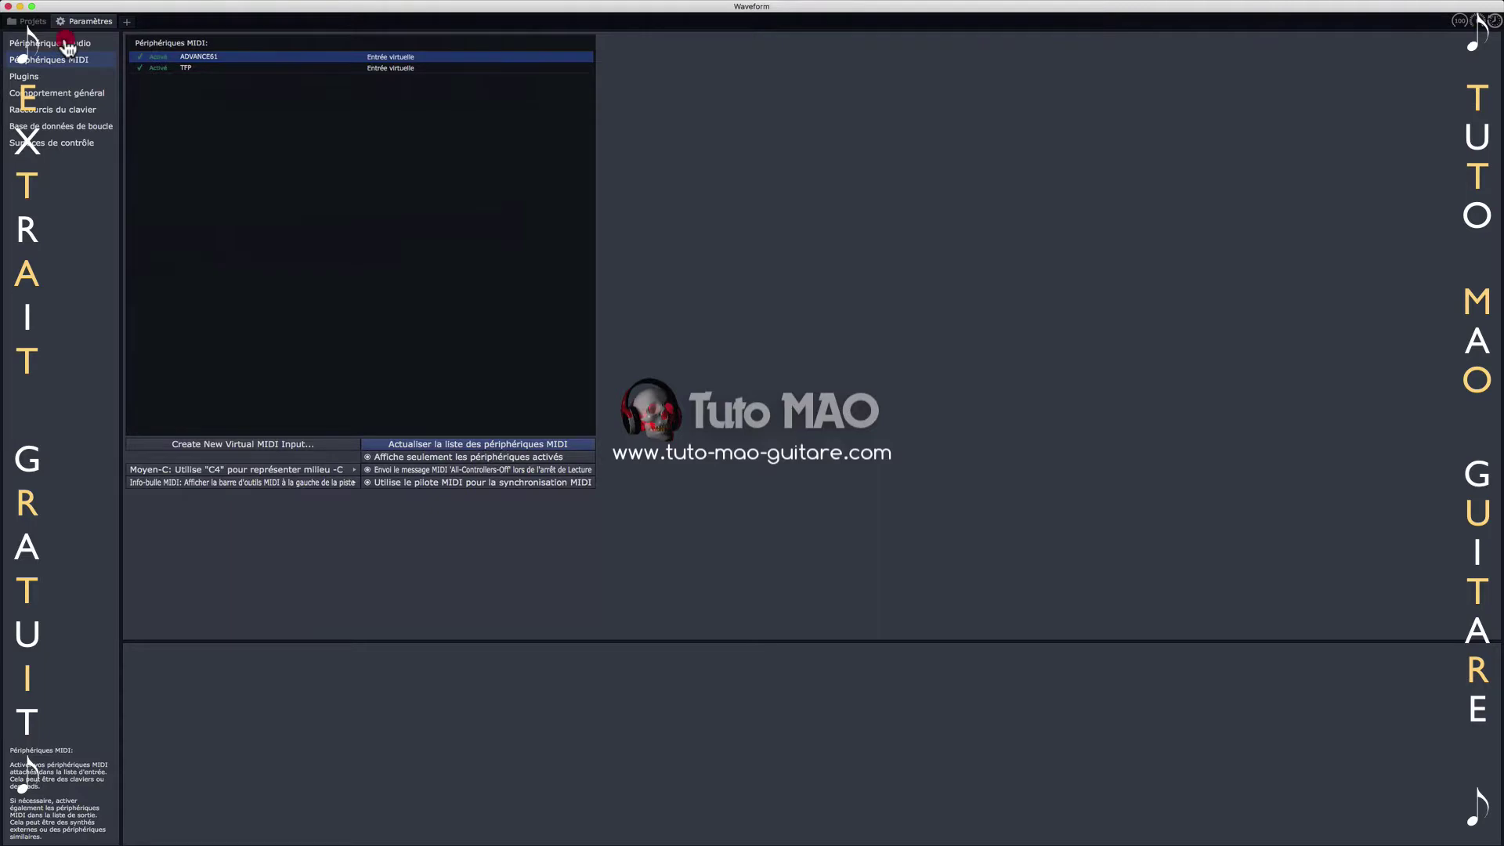
left_click(67, 46)
left_click(70, 62)
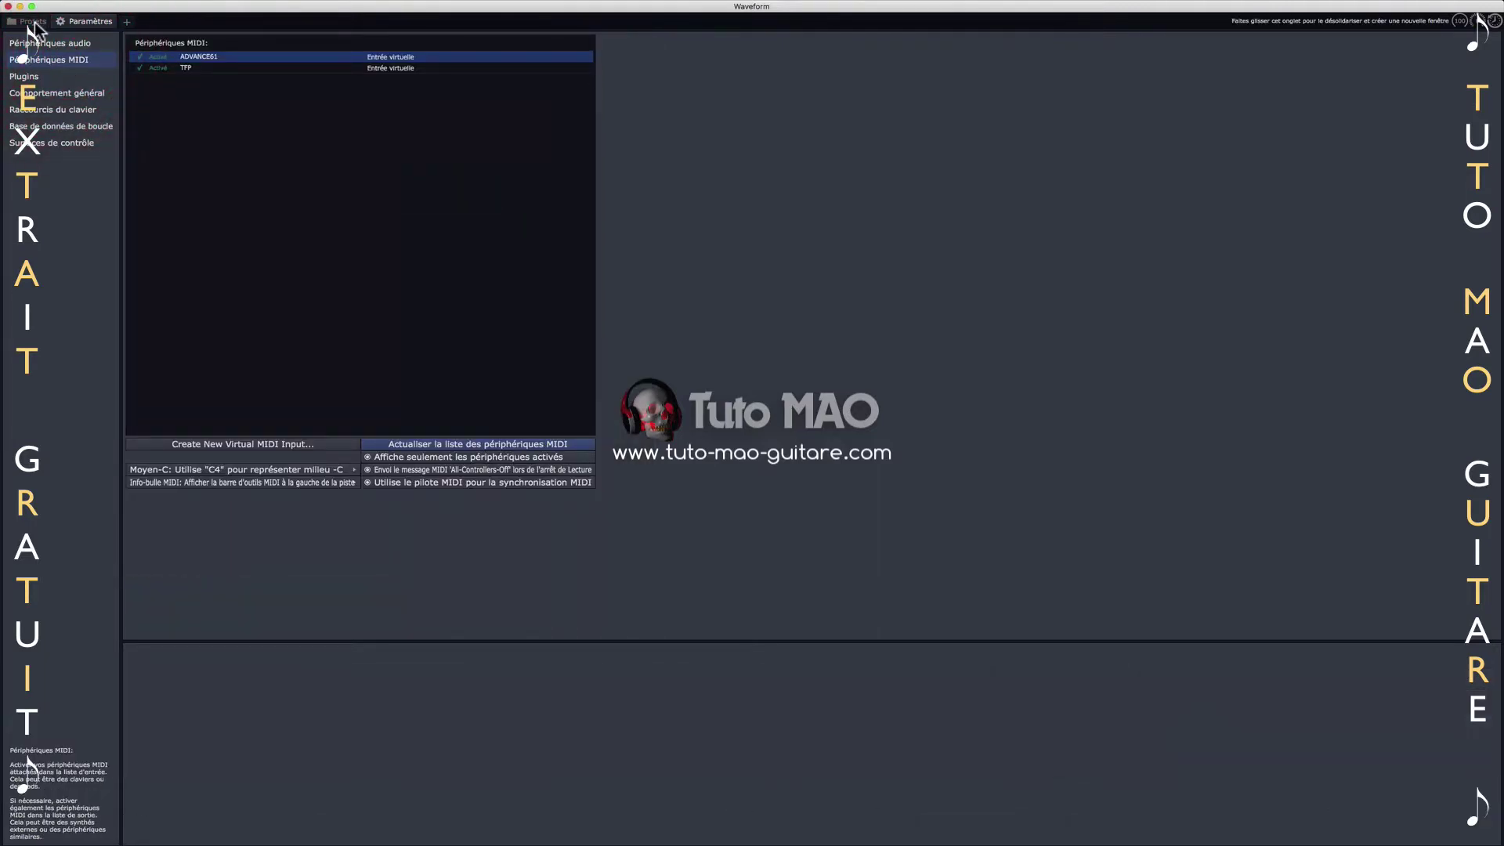
Return to the projects list and create a new project with a name beginning "Waveform Mon 1er".
left_click(33, 22)
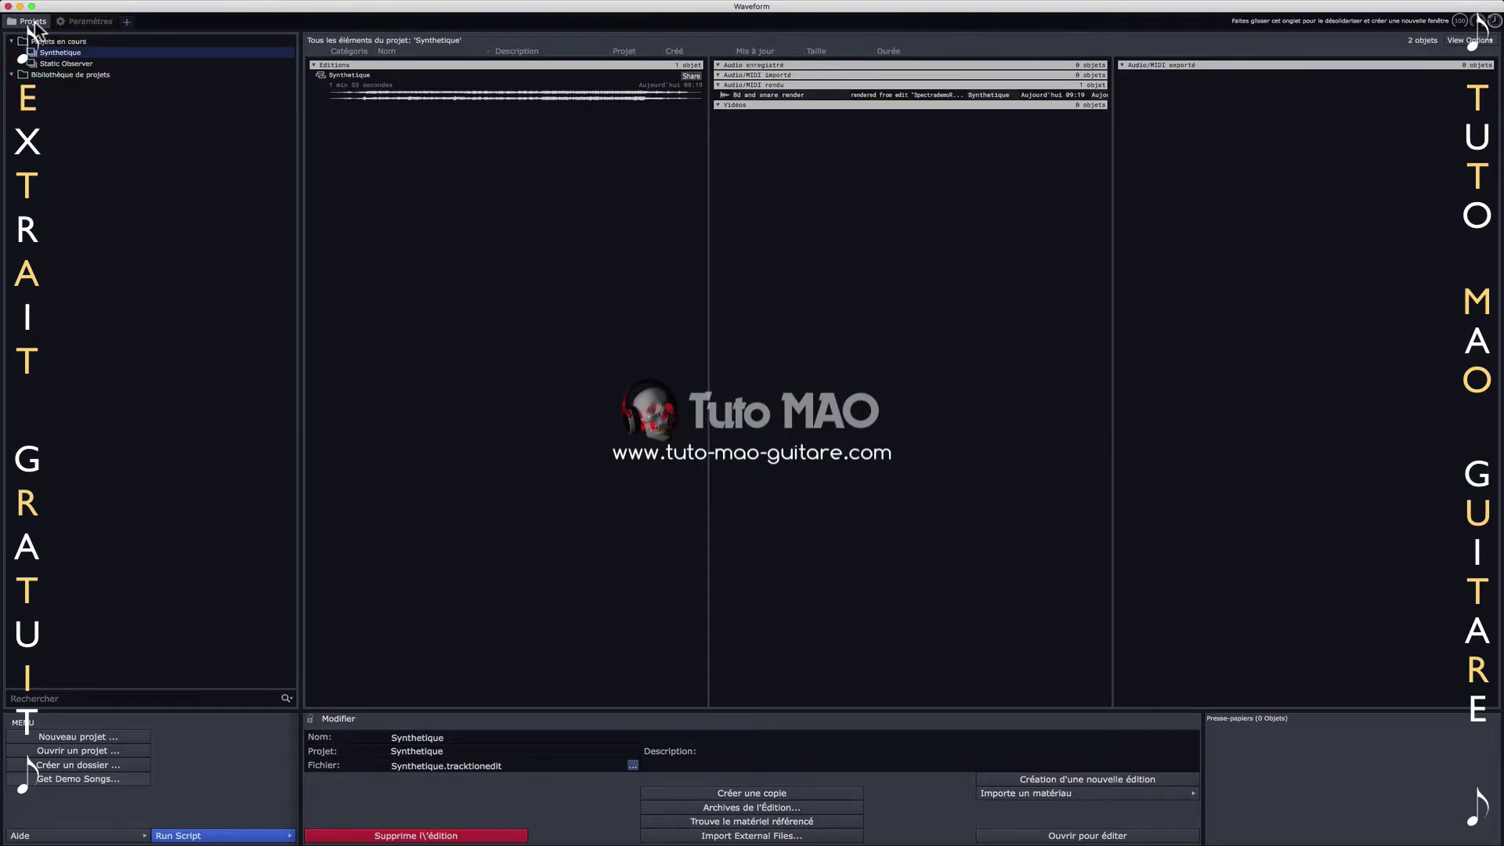
left_click(96, 314)
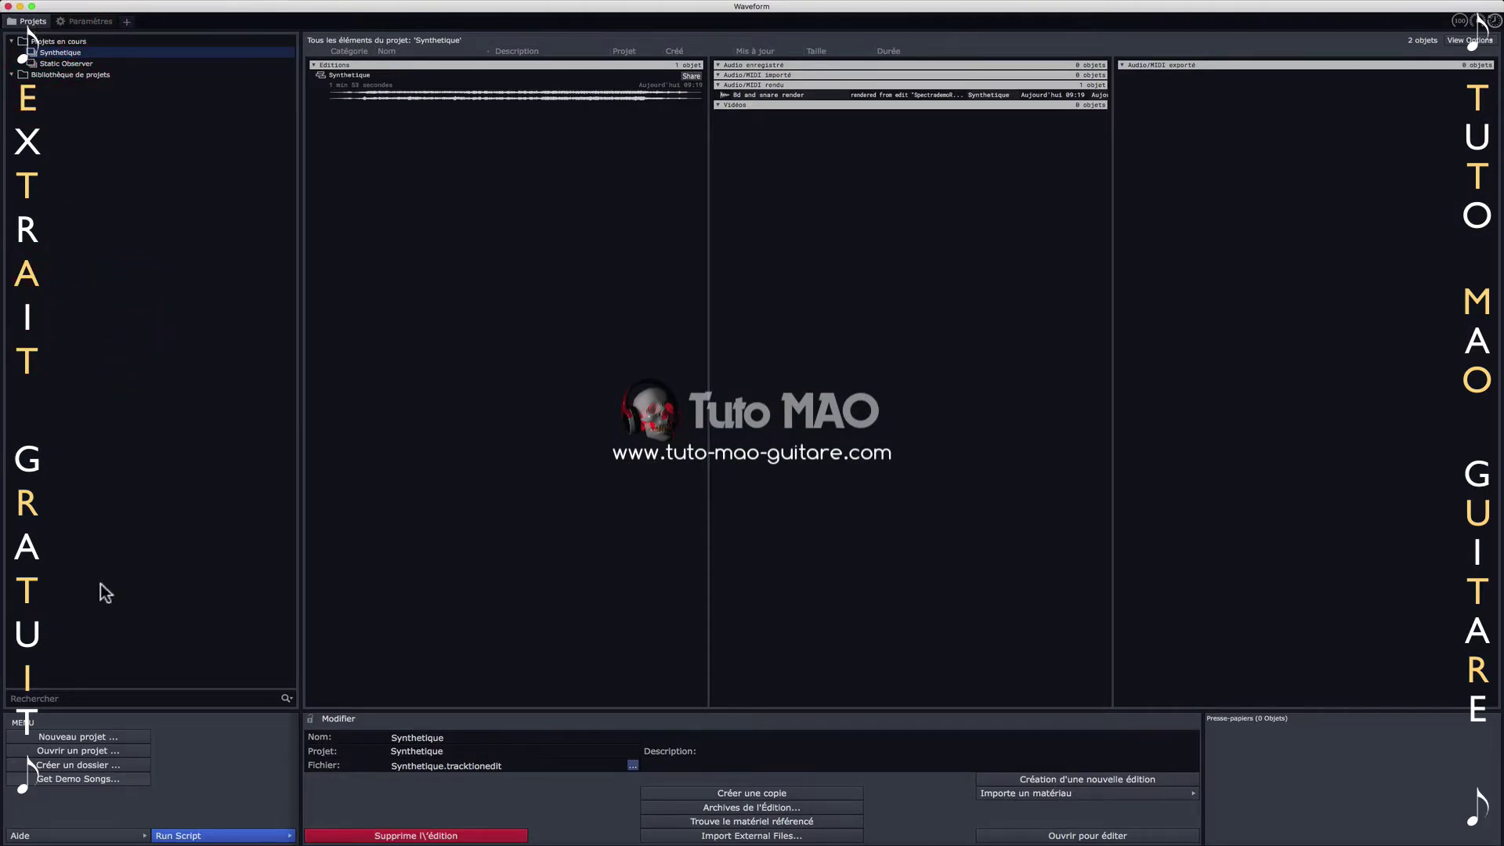
left_click(78, 737)
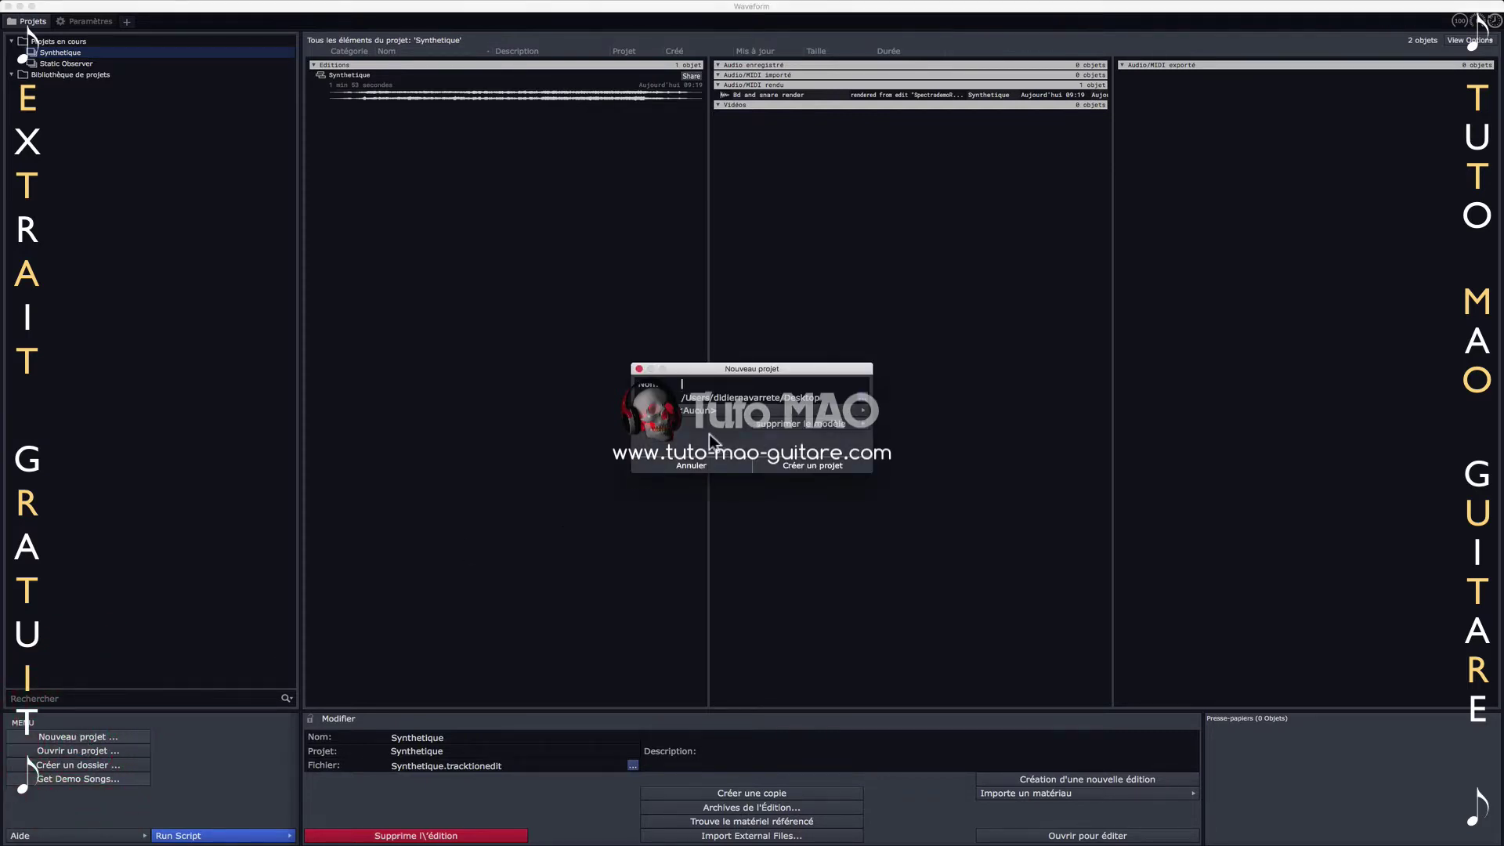
key("shift")
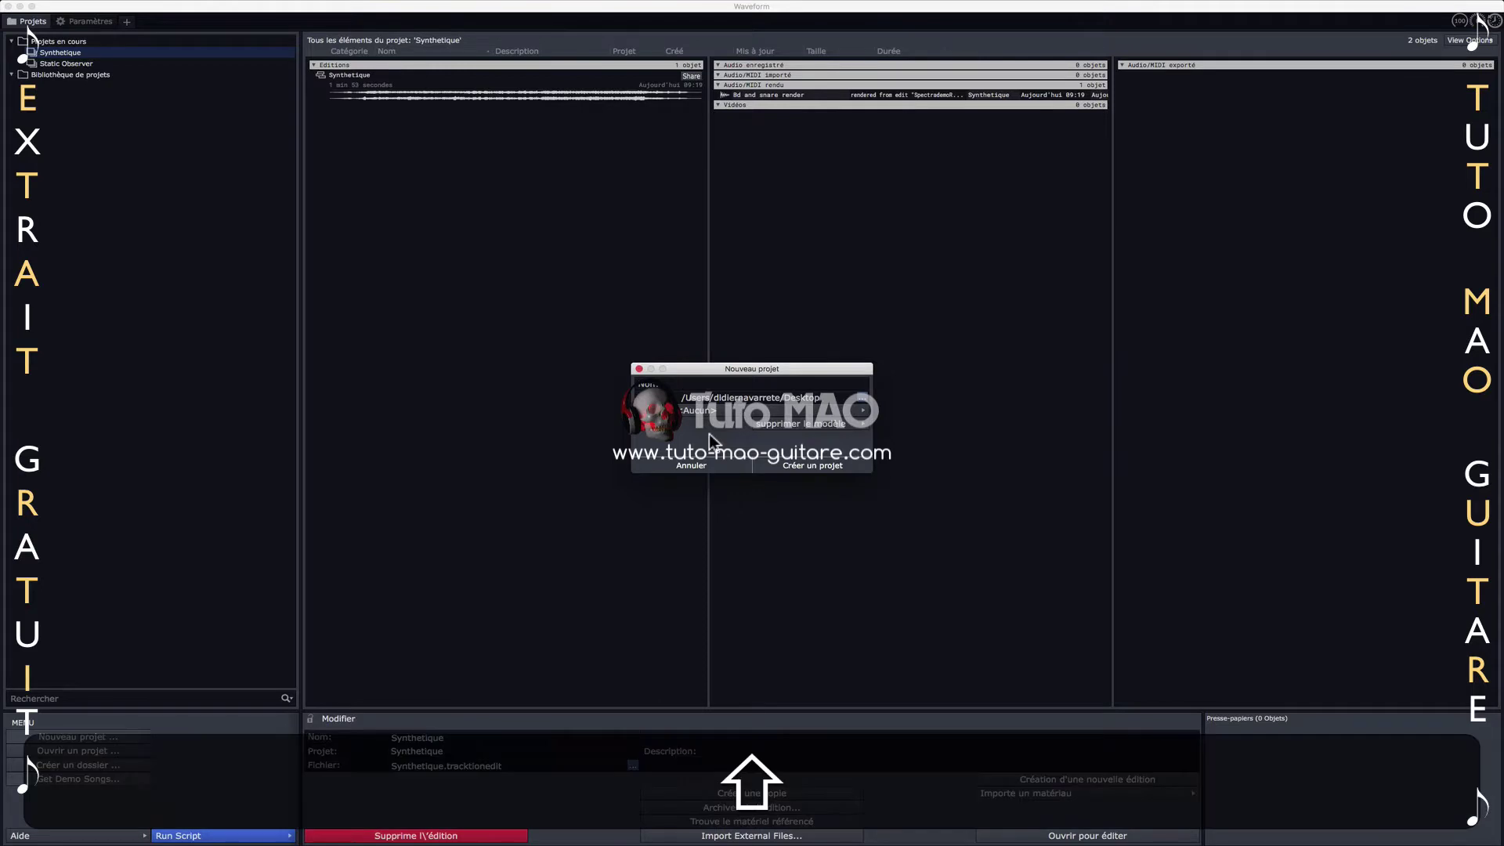
type("Waveform")
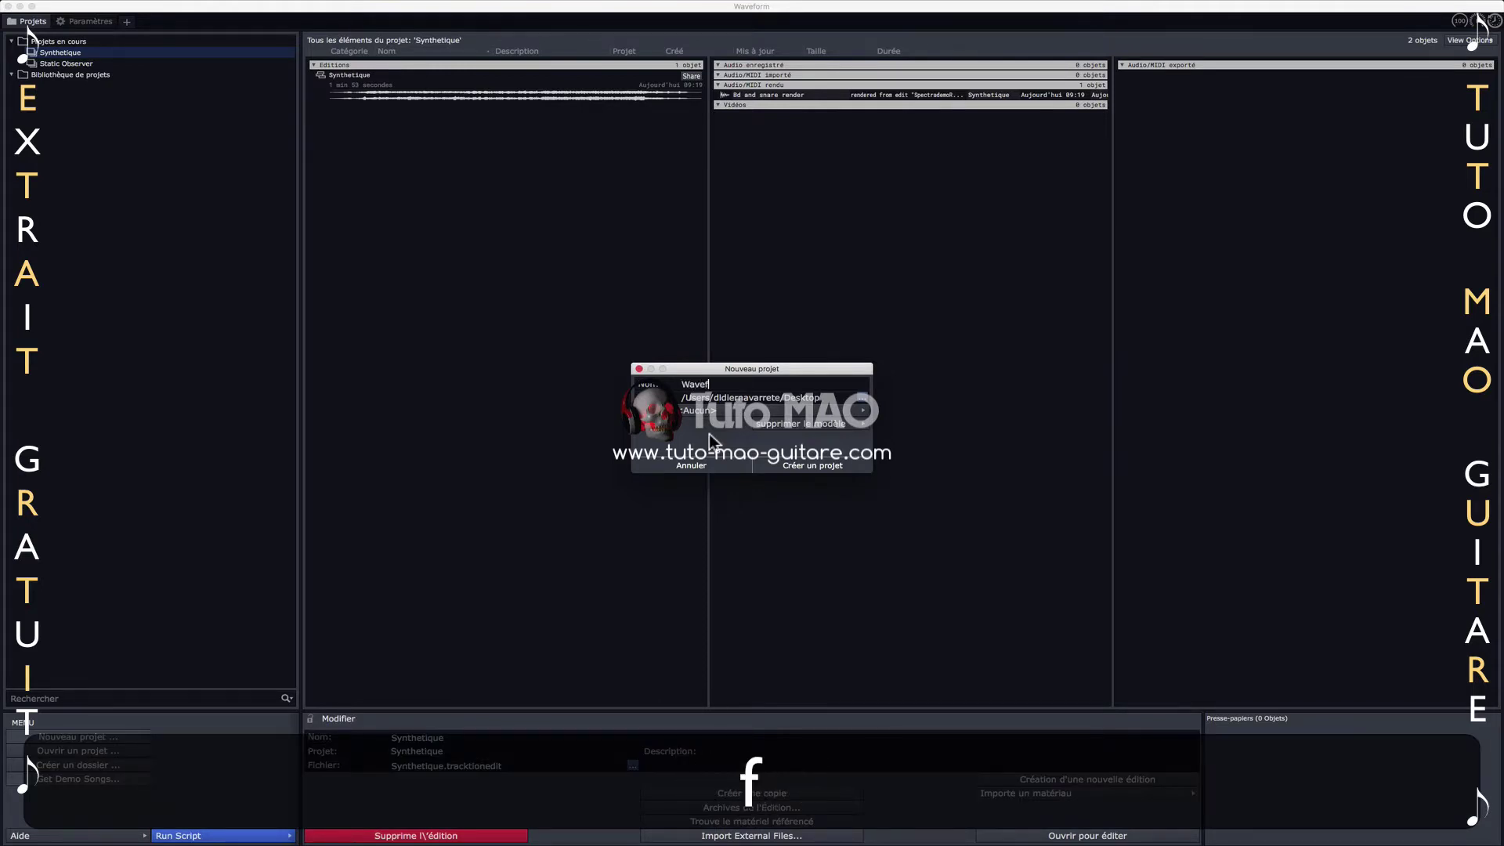
type(" Mon 1er")
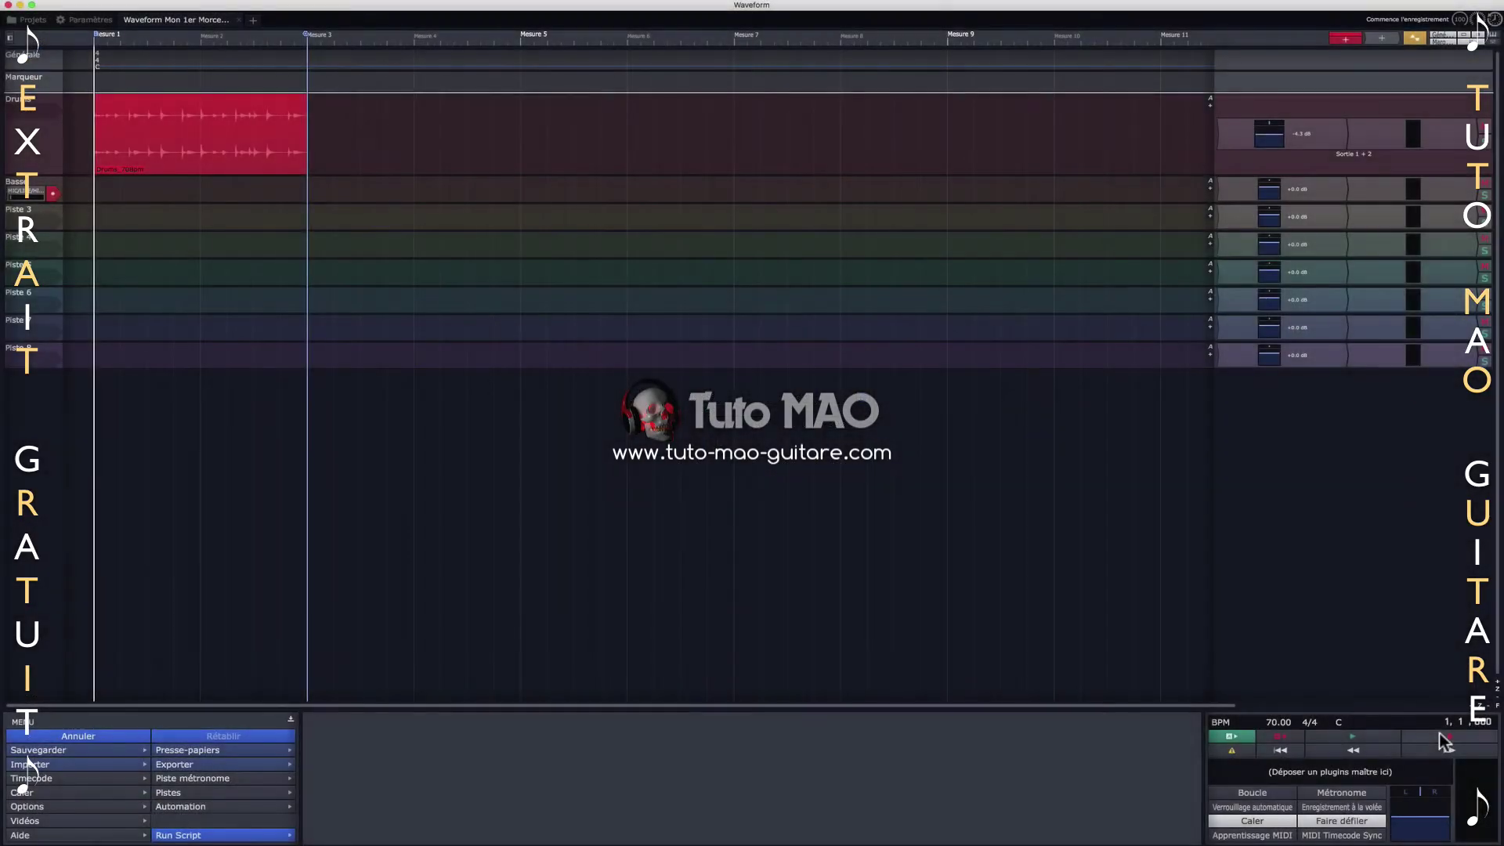
Record an audio take of about three bars on the Basse track, starting at bar 1.
left_click(1444, 738)
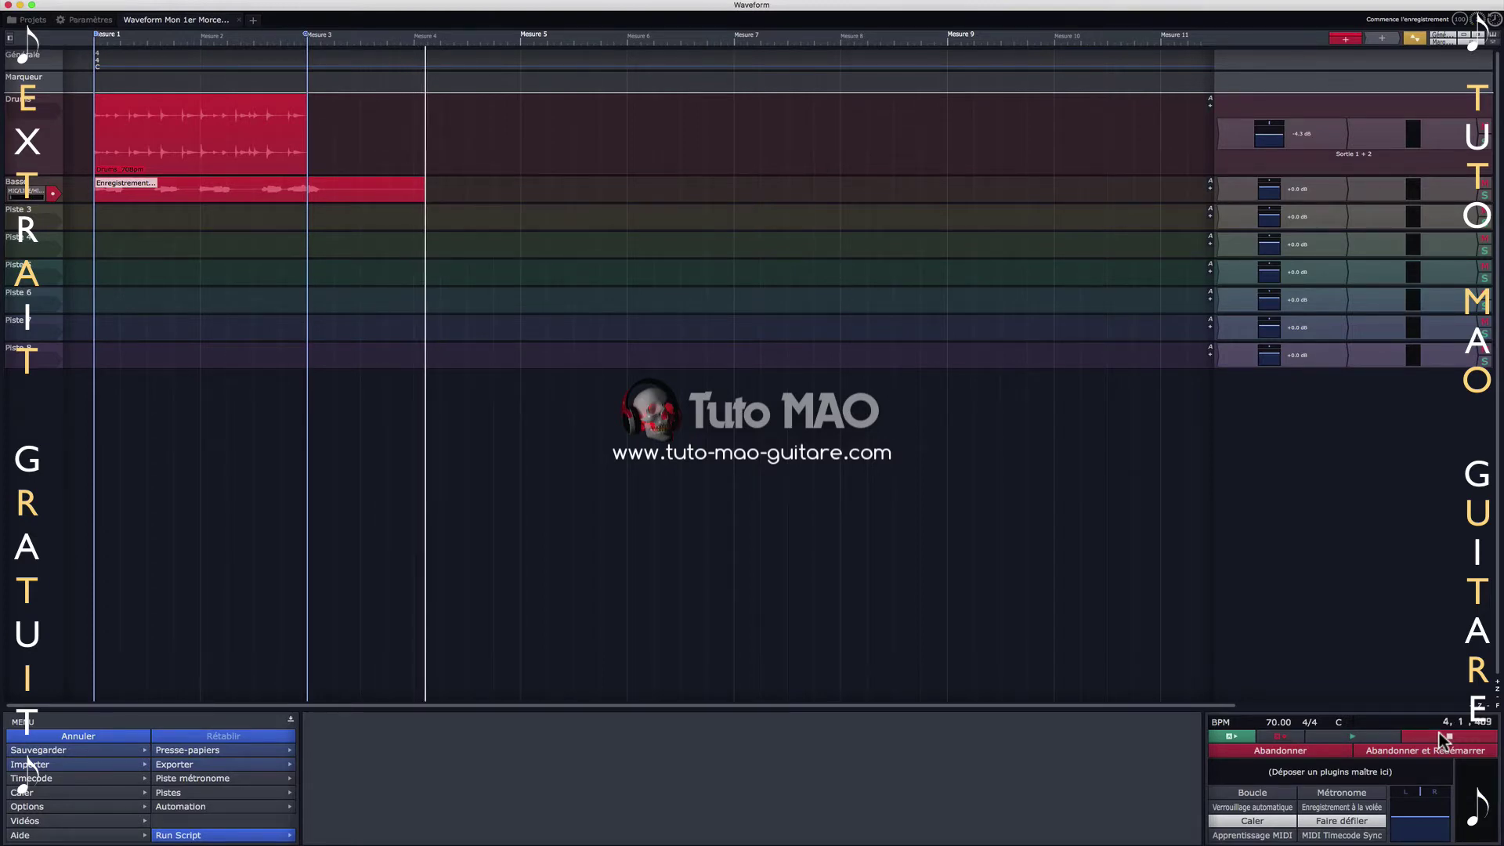
left_click(1440, 732)
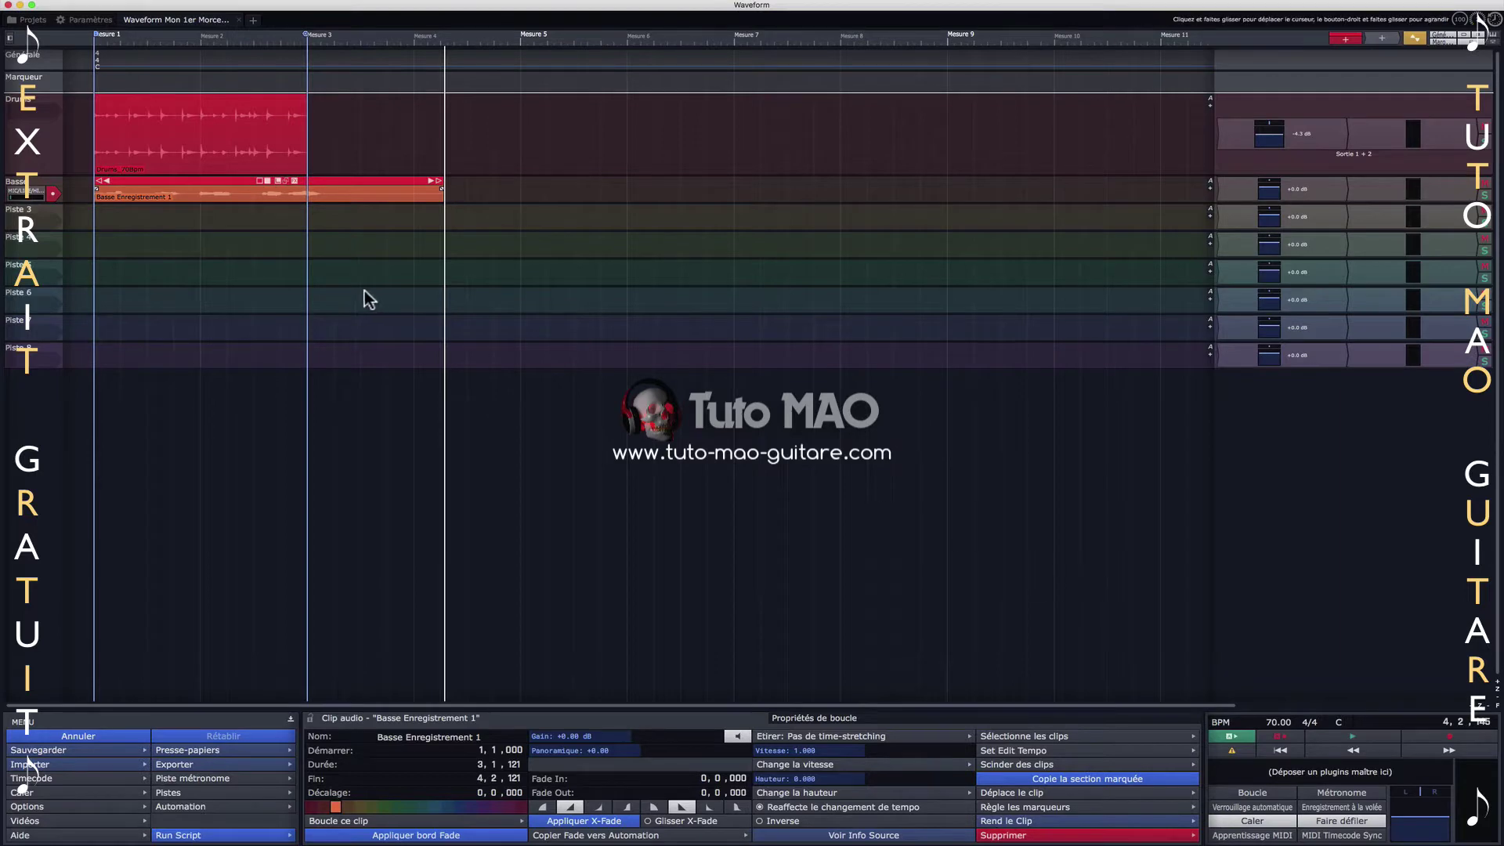
Disarm and enlarge the Basse track, and trim the end of its recorded clip to bar 3, level with the drum clip.
left_click(53, 196)
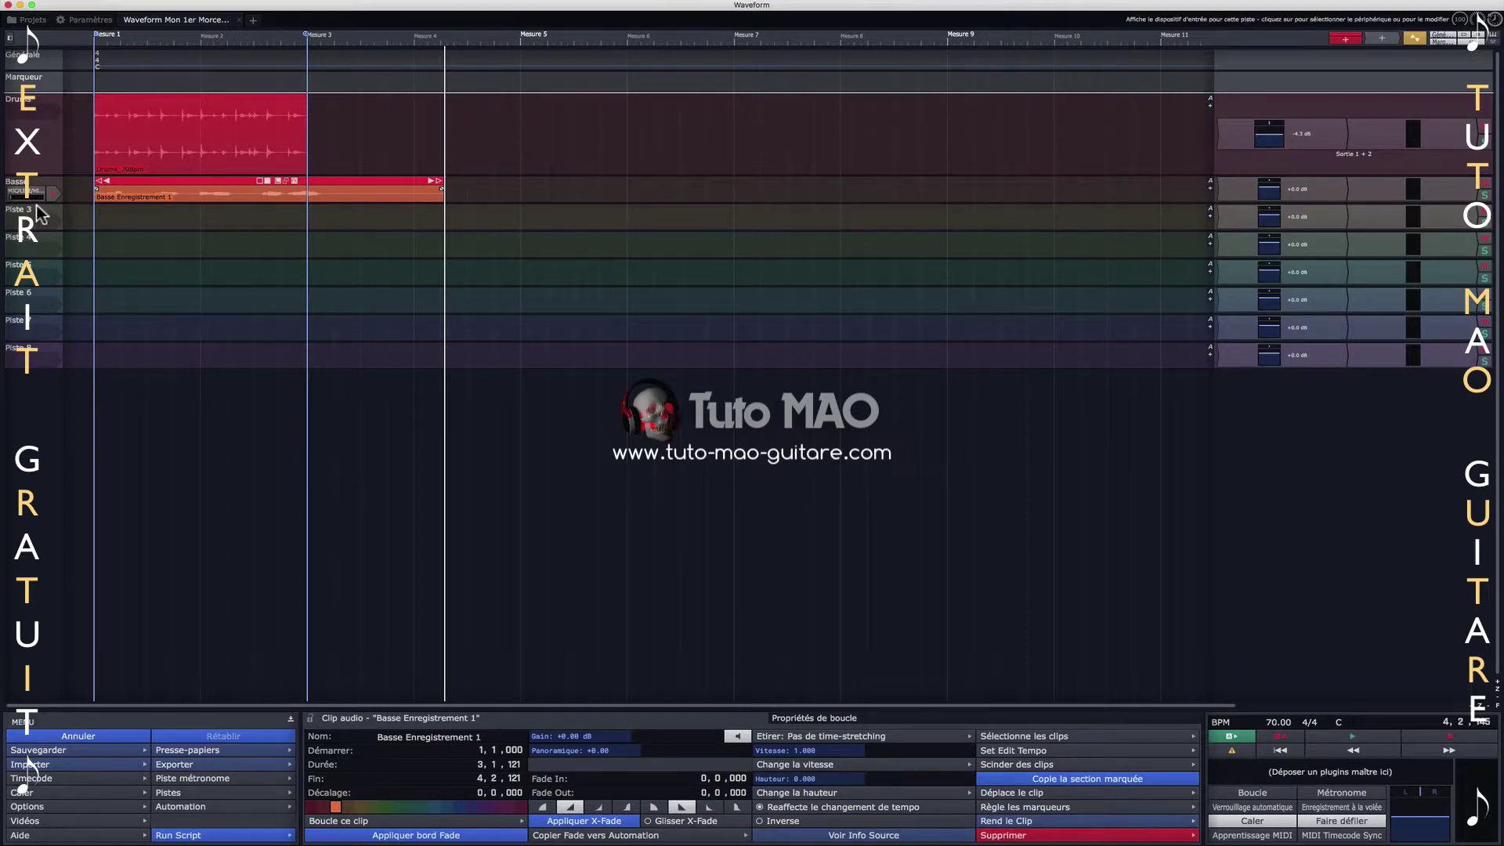
left_click_drag(43, 206, 44, 249)
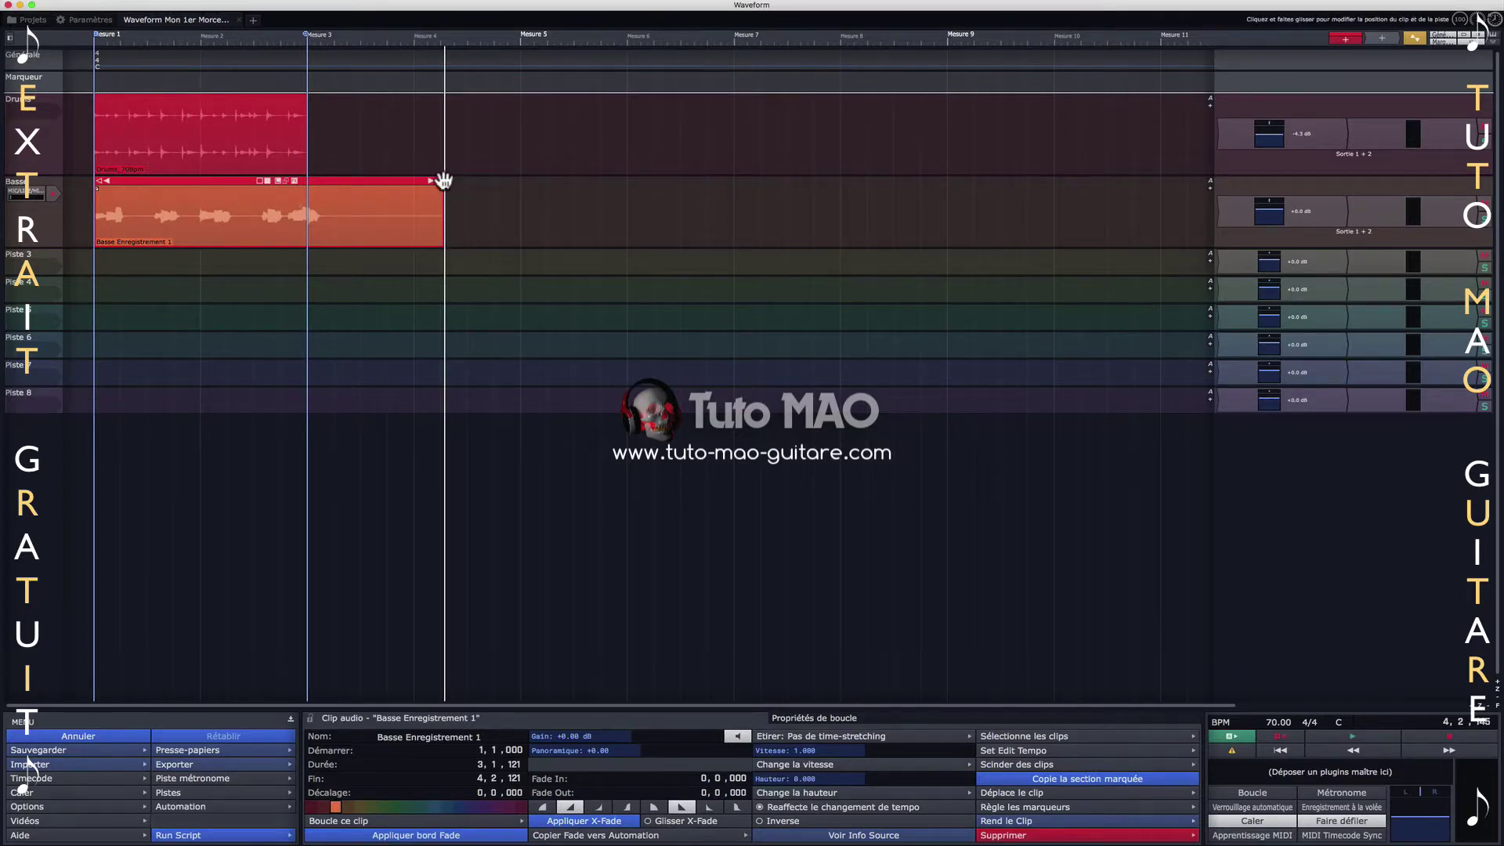
left_click_drag(443, 181, 409, 182)
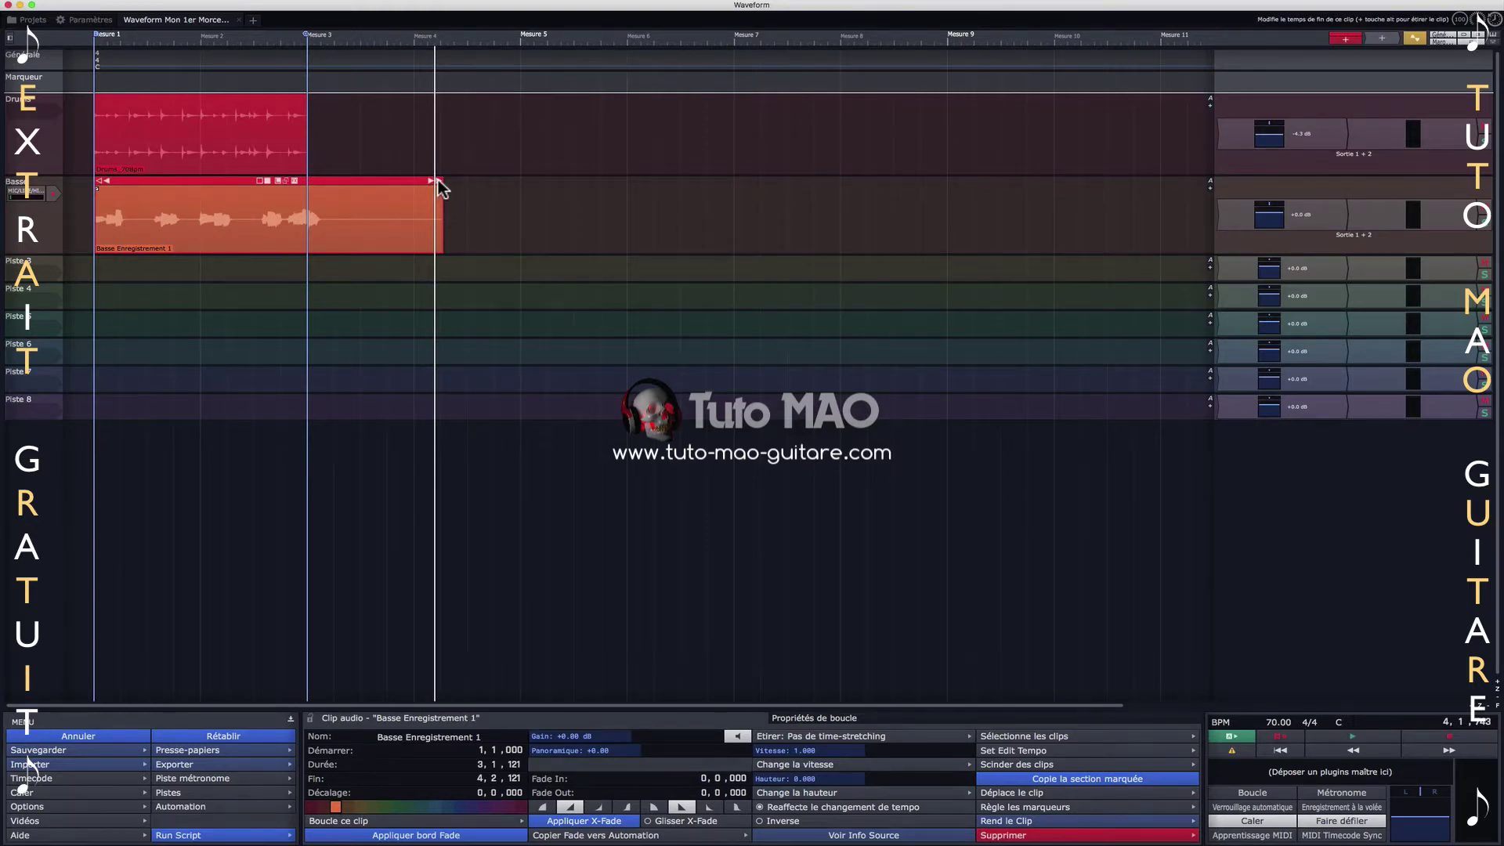
left_click_drag(439, 186, 303, 193)
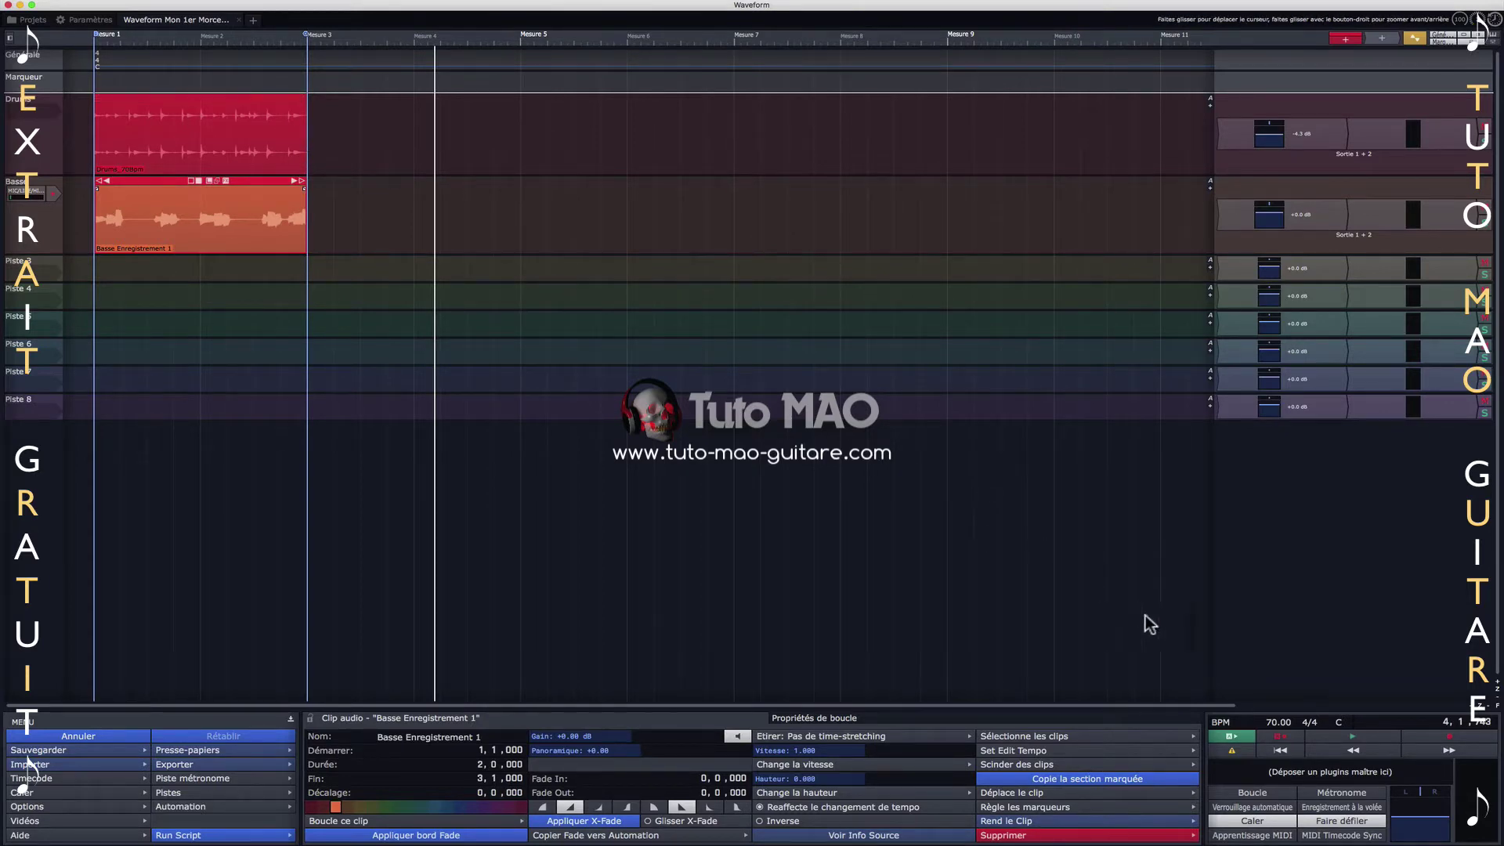
Play the drum and bass clips together from the start of the edit to past bar 3, and stop playback.
left_click(1283, 752)
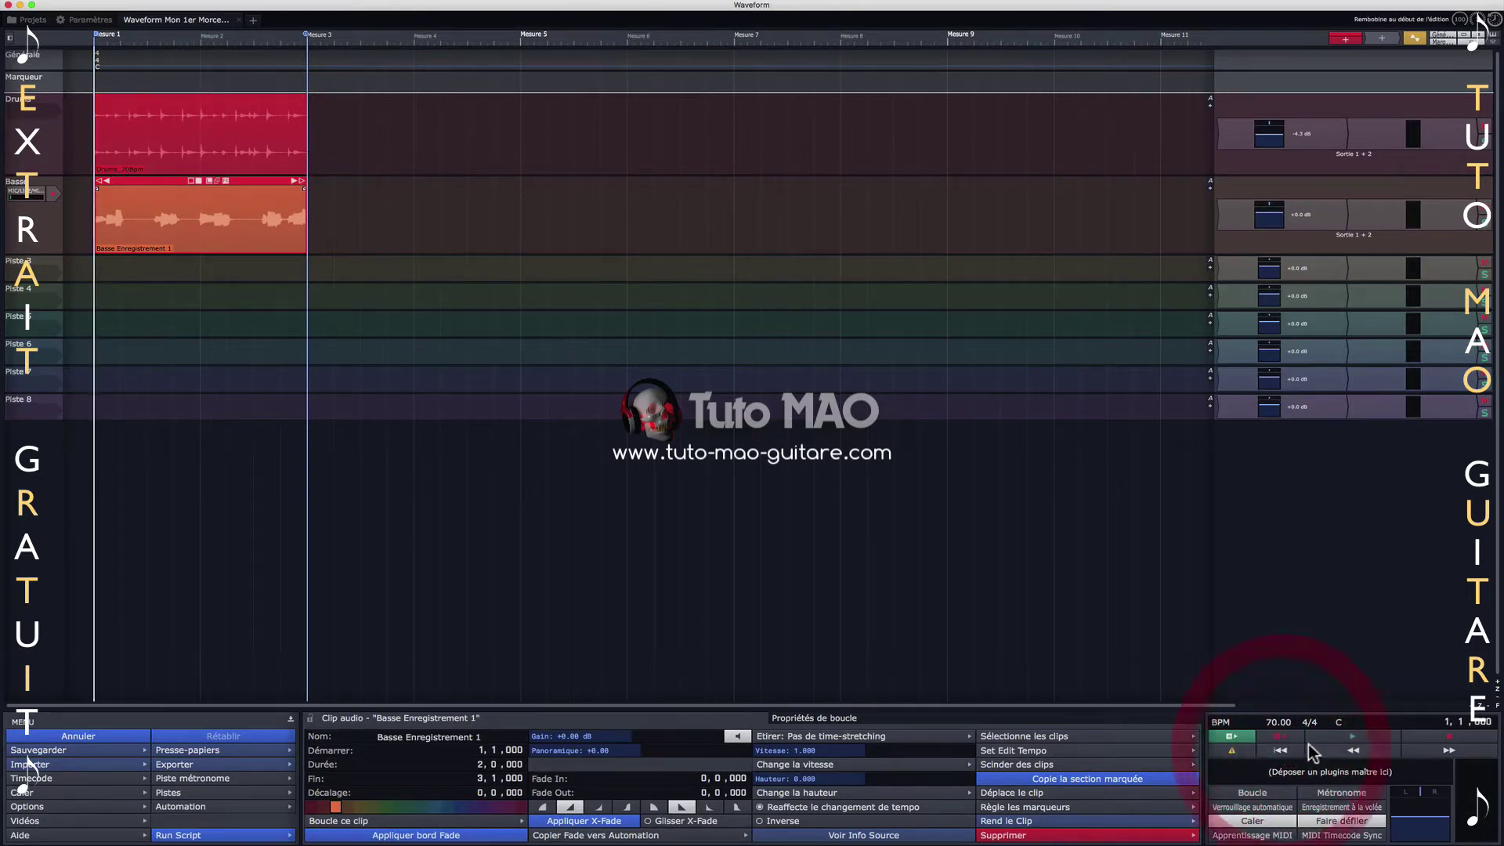
left_click(1333, 734)
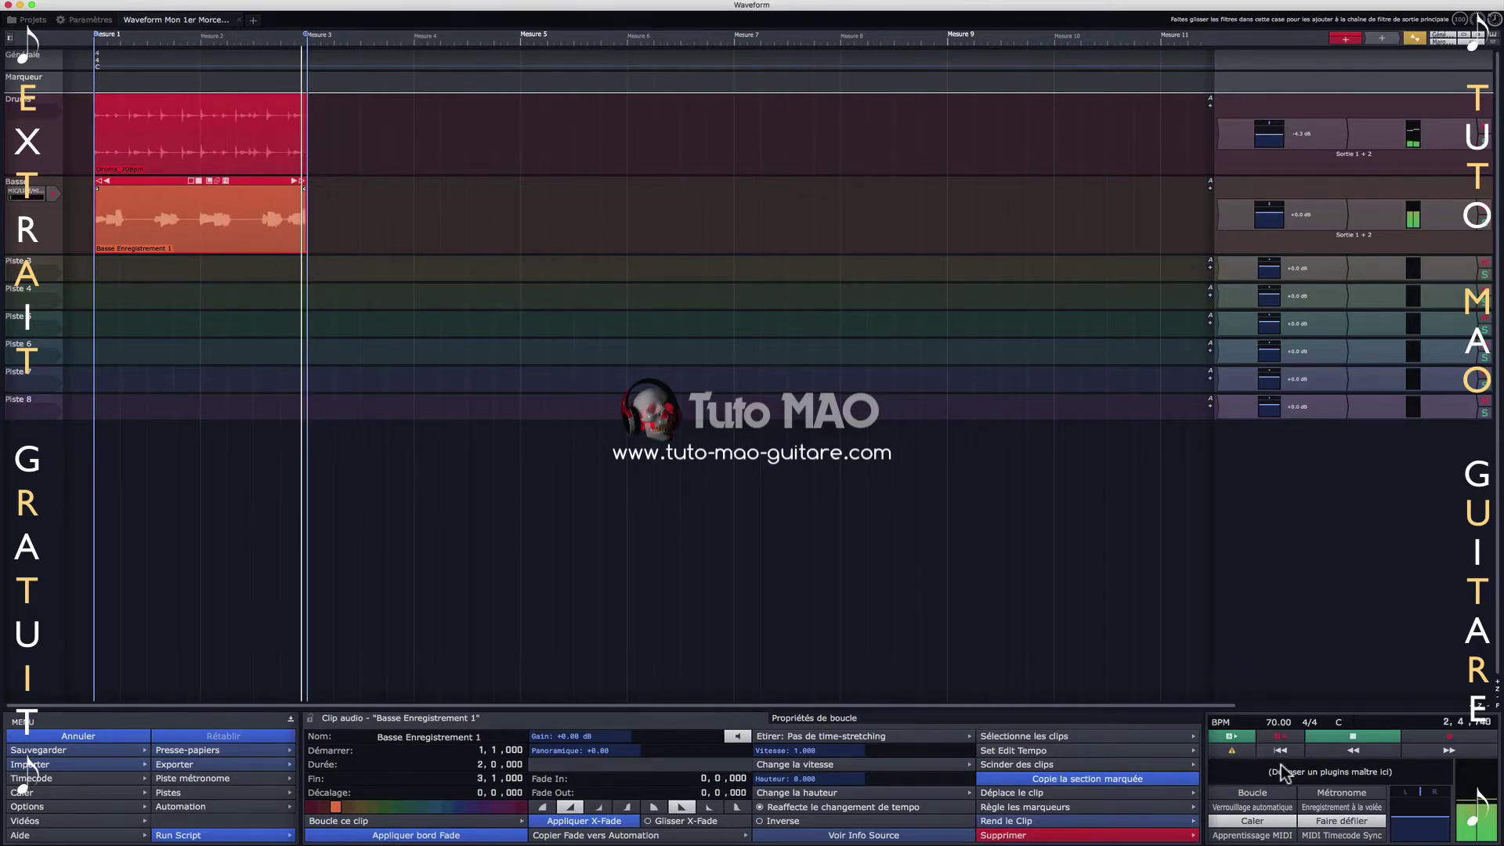
key("space")
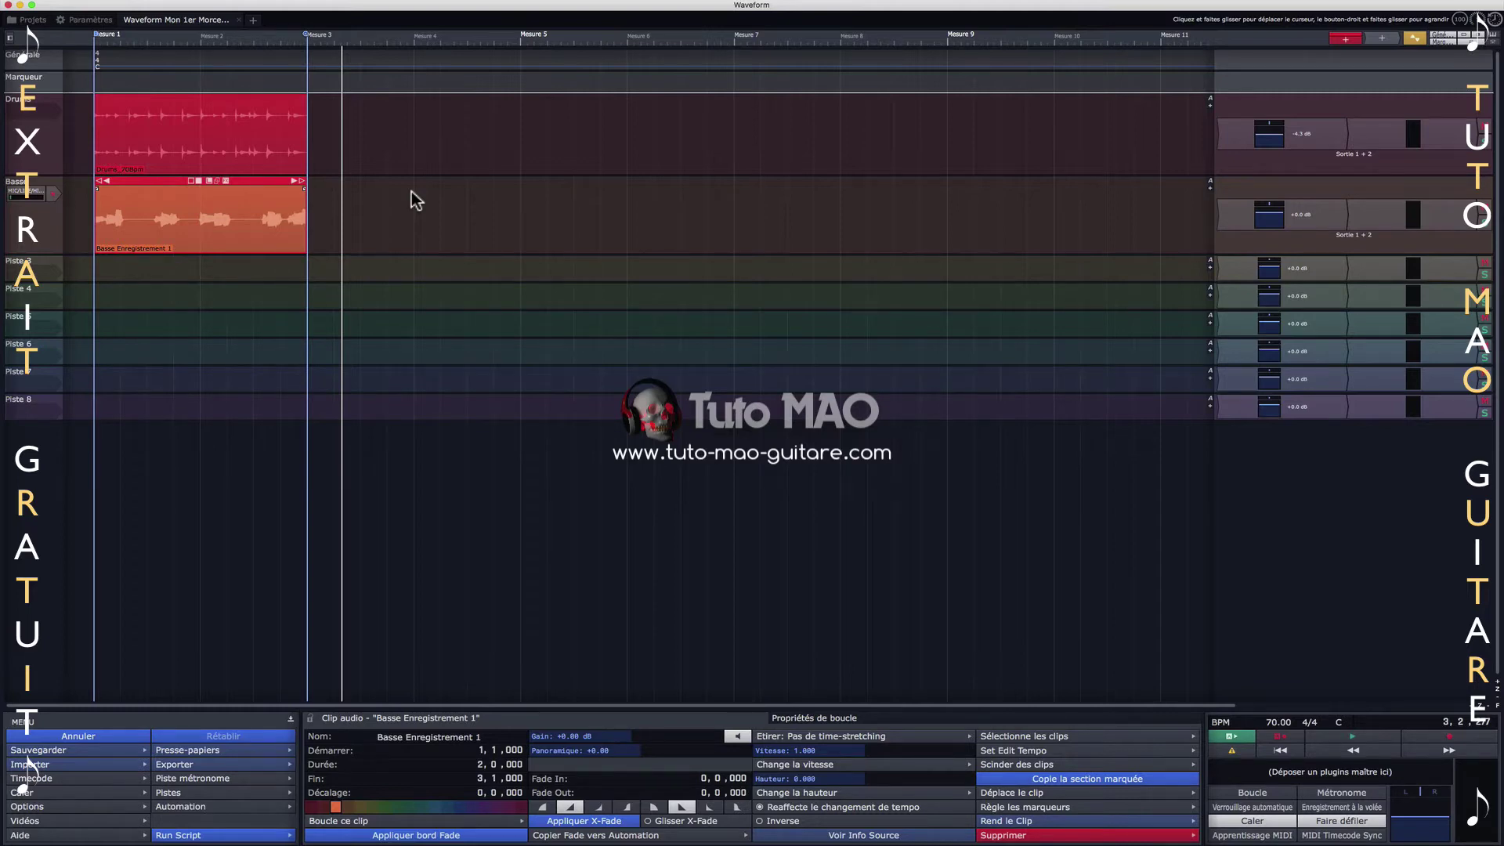
Save a copy of the edit as "Waveform Mon 1er Morceau Edit 2" in the Waveform Mon 1er Morceau folder.
left_click(68, 753)
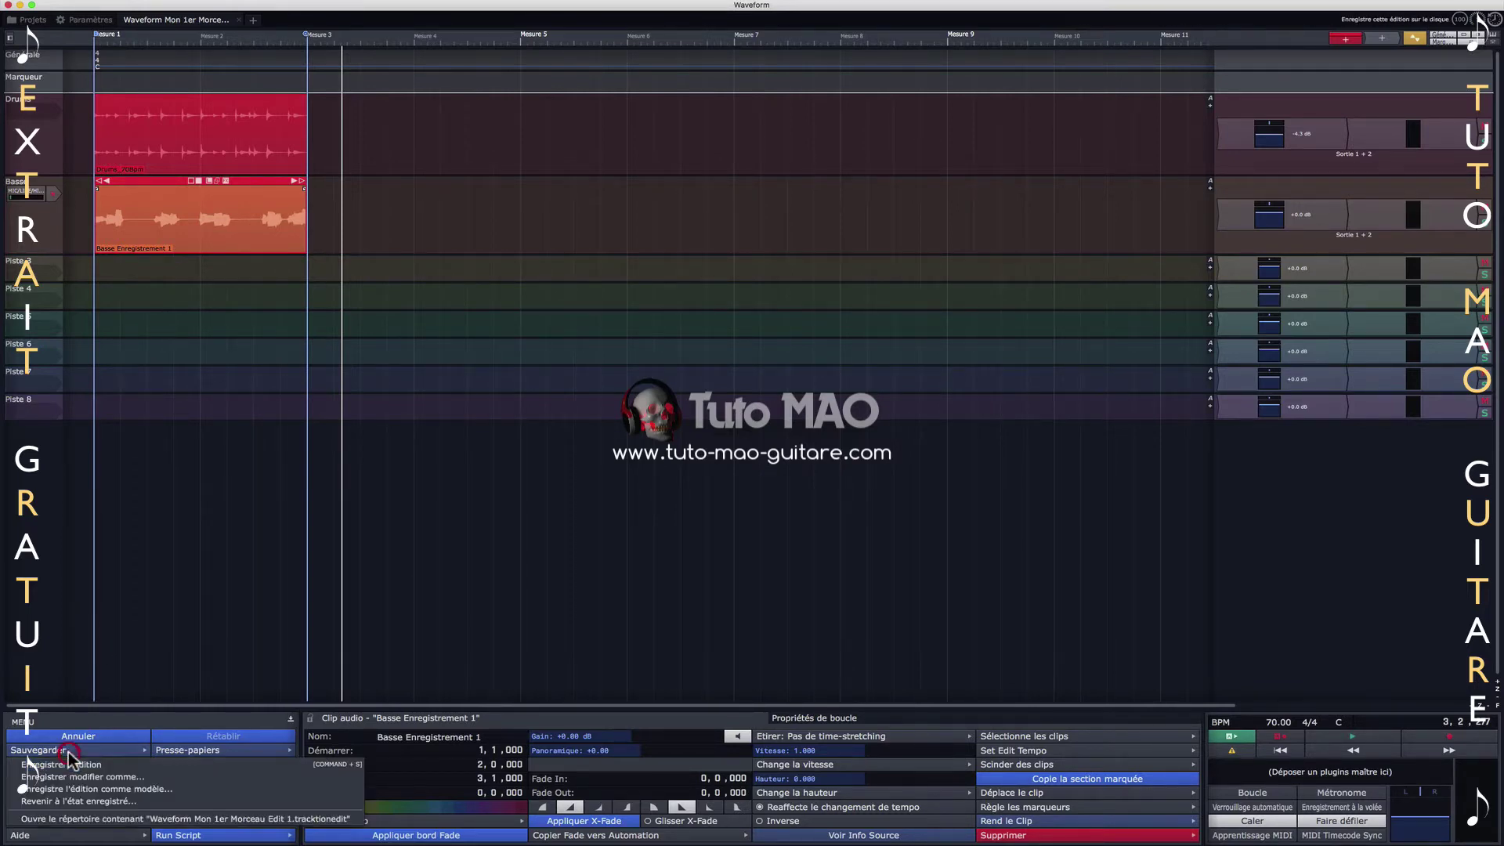
left_click(155, 776)
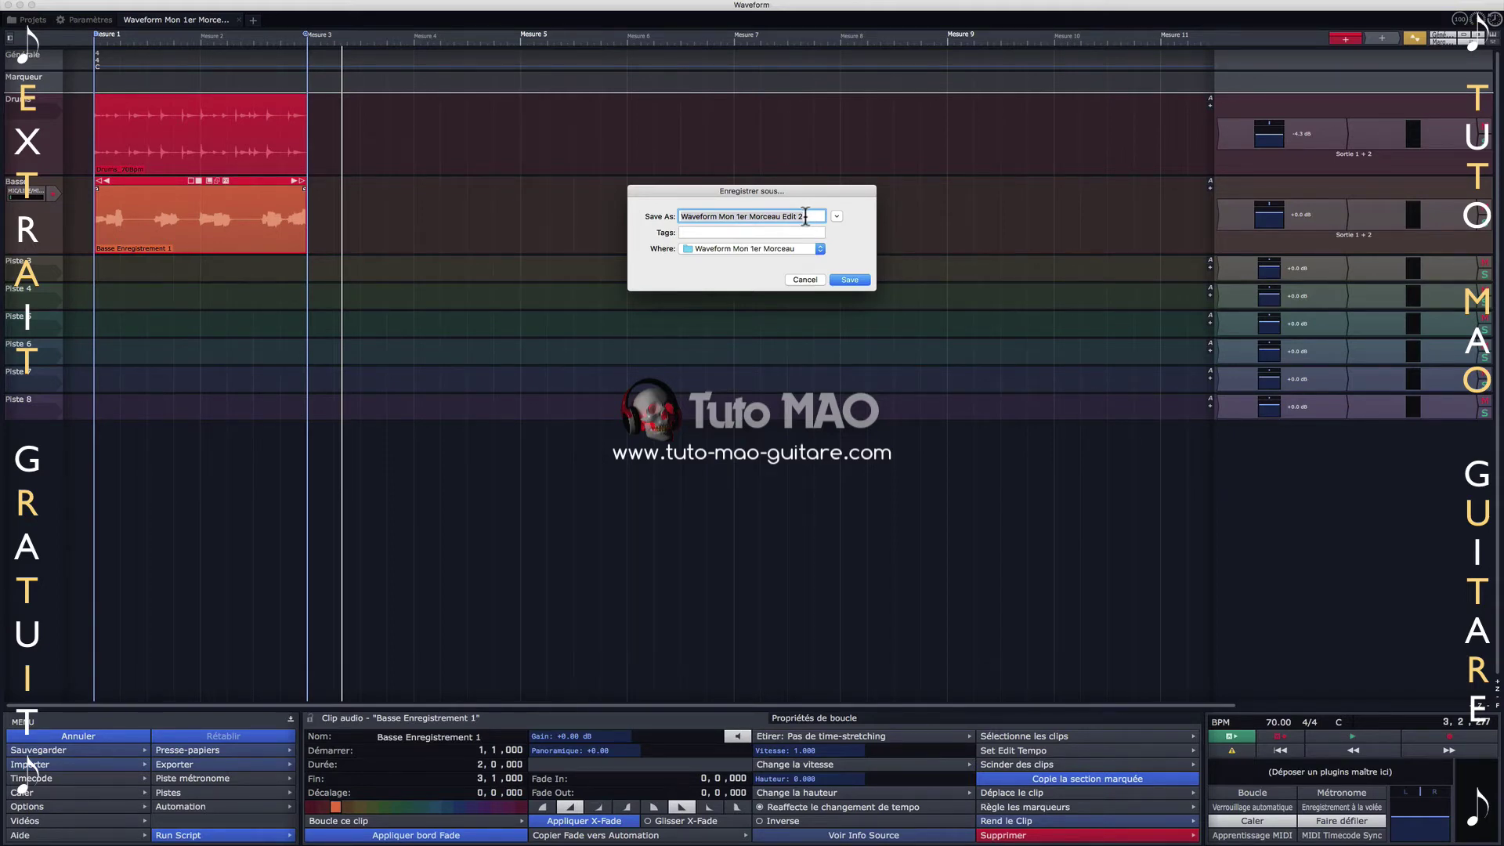
left_click(848, 280)
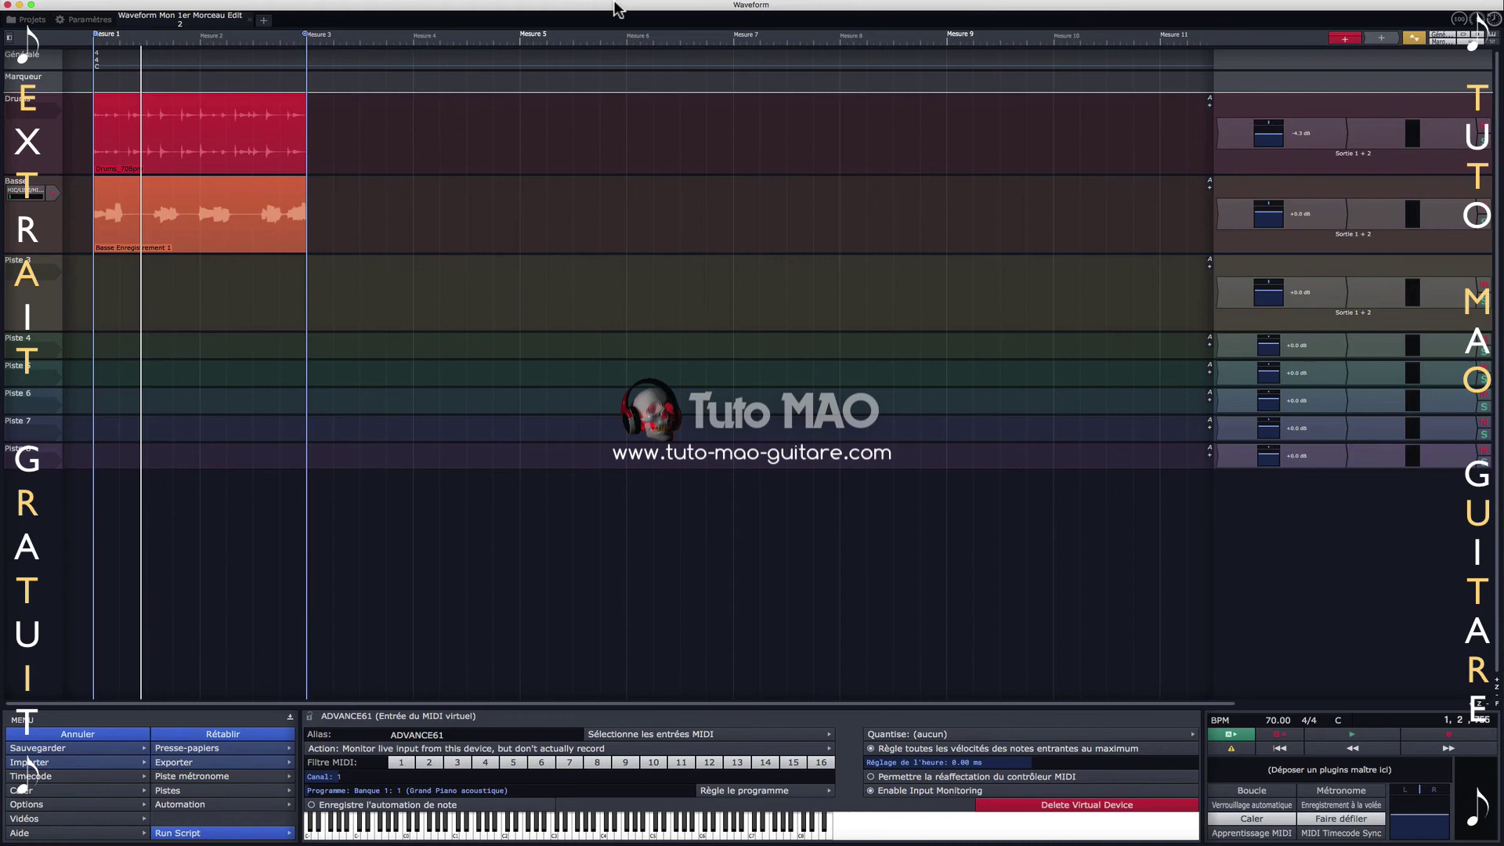
Insert the built-in FM Synth plugin before the volume plugin on Piste 3 and move its window toward the middle of the arrangement.
left_click(31, 304)
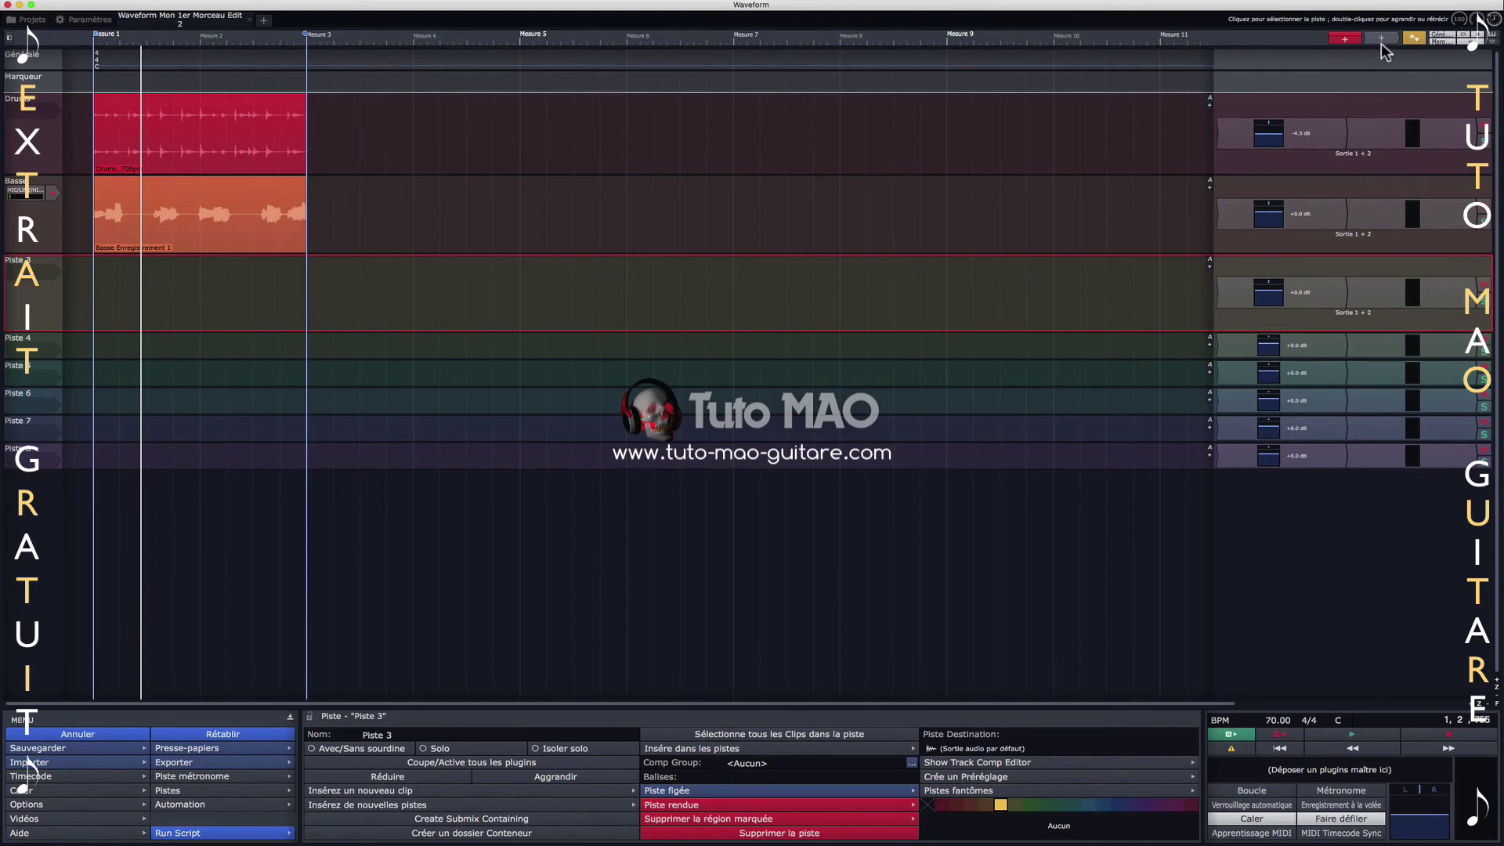
left_click_drag(1383, 40, 1239, 304)
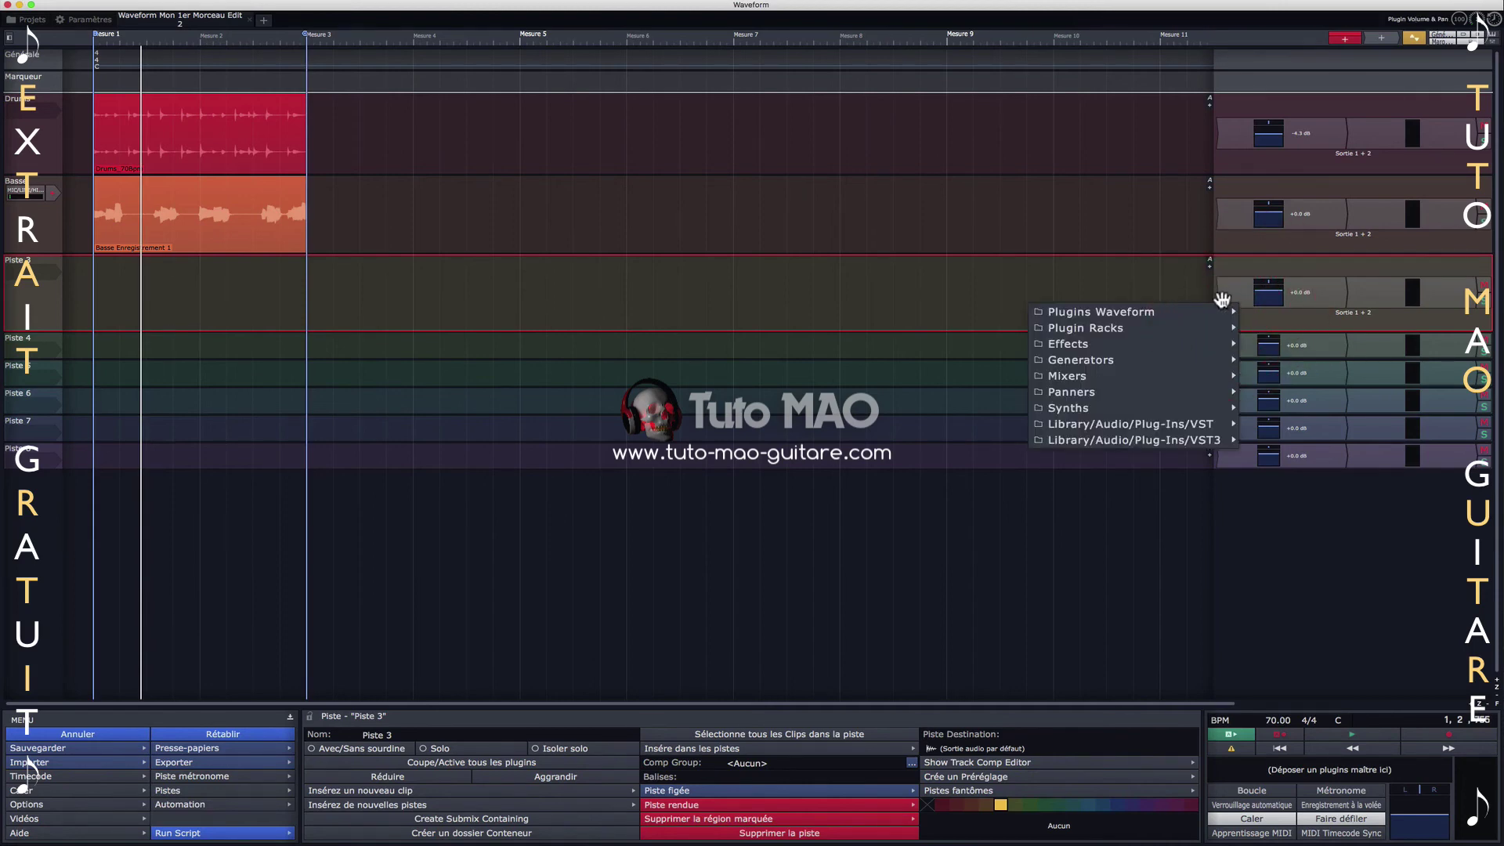
mouse_move(1175, 313)
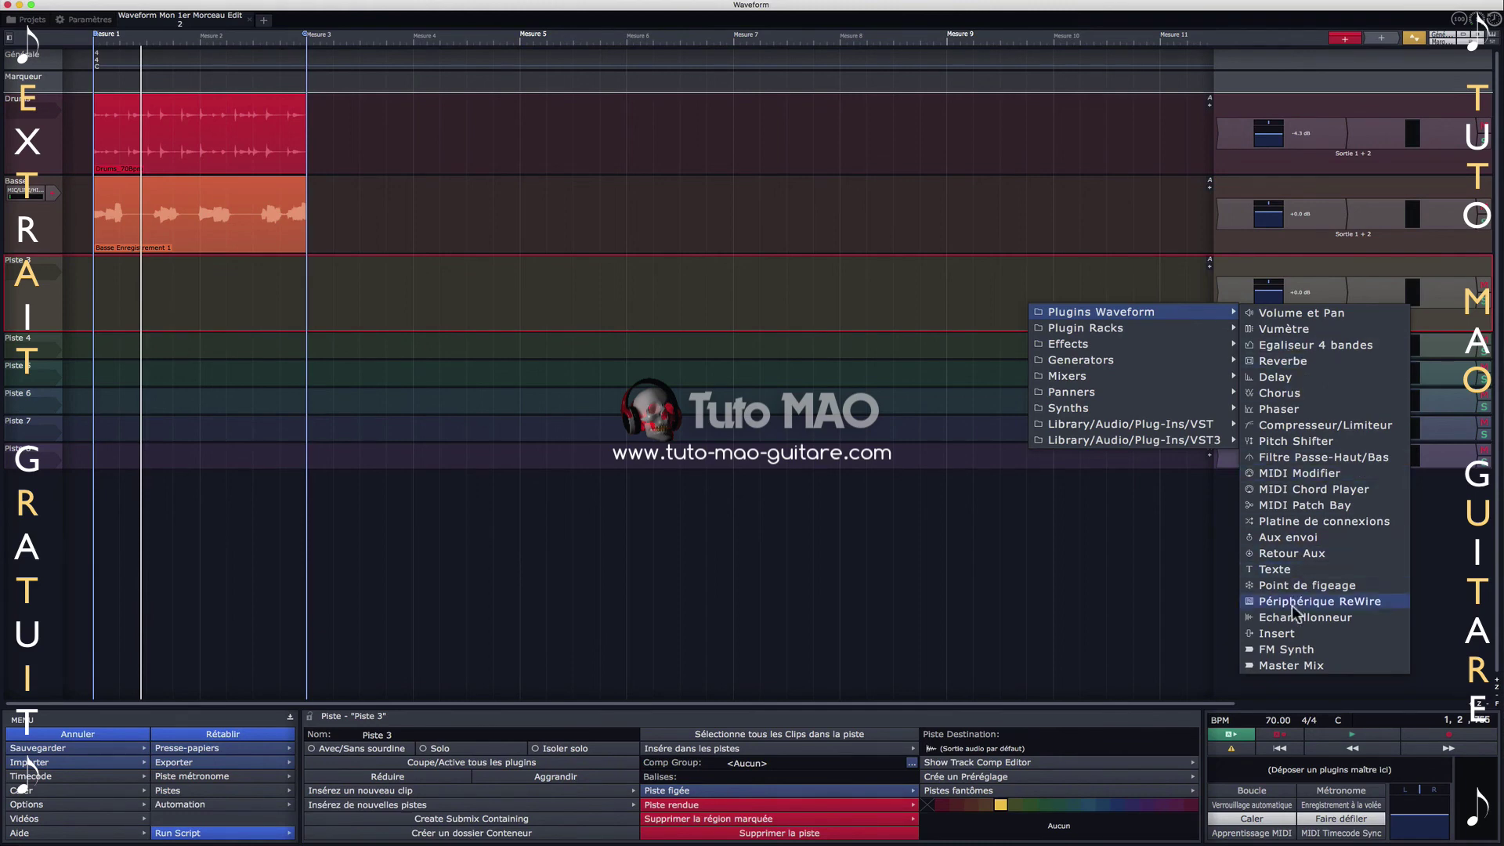
left_click(1285, 650)
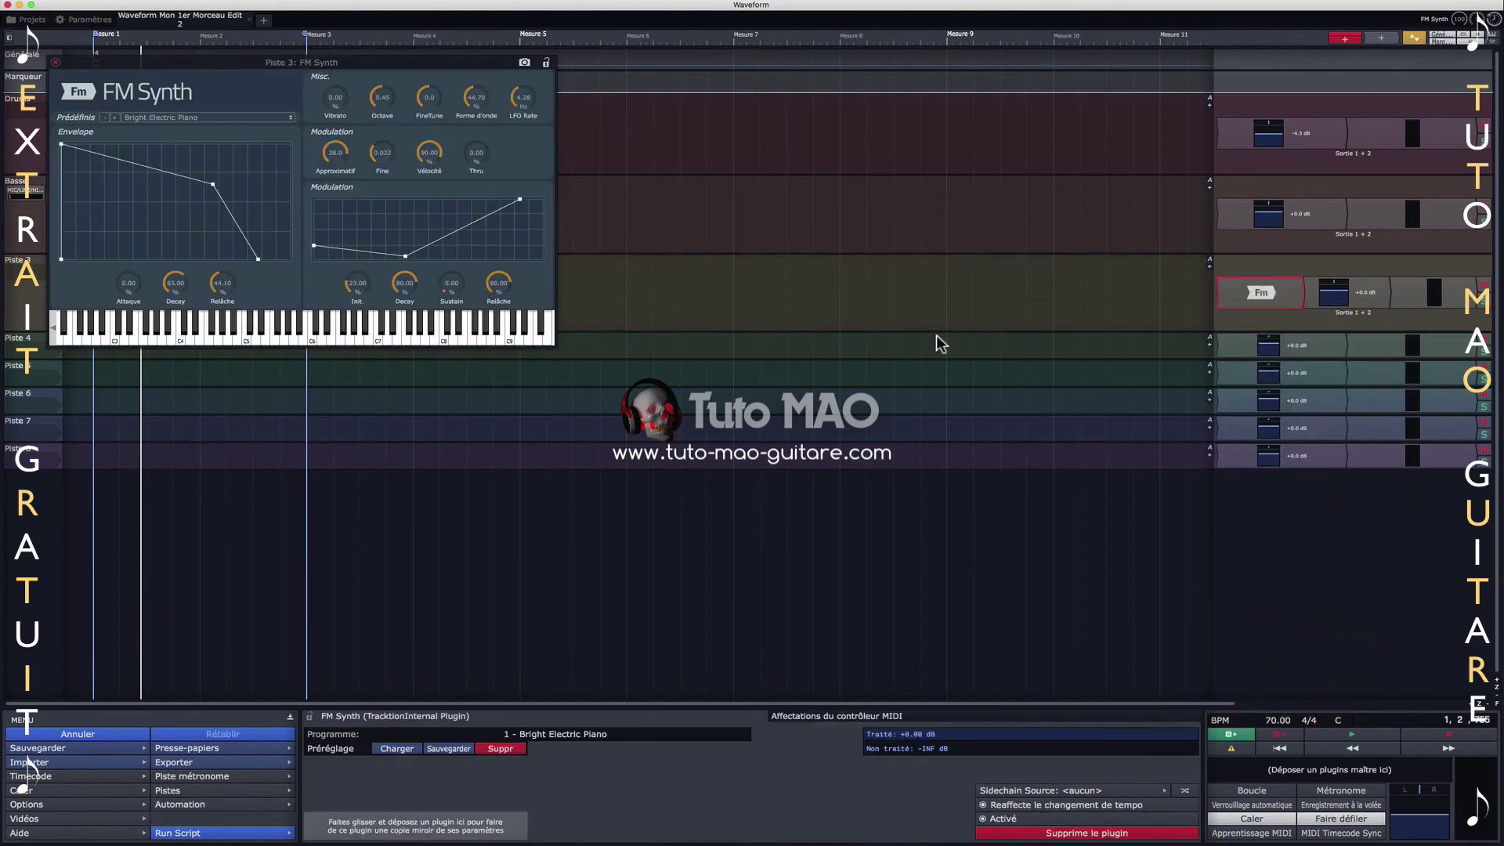
left_click_drag(266, 73, 741, 243)
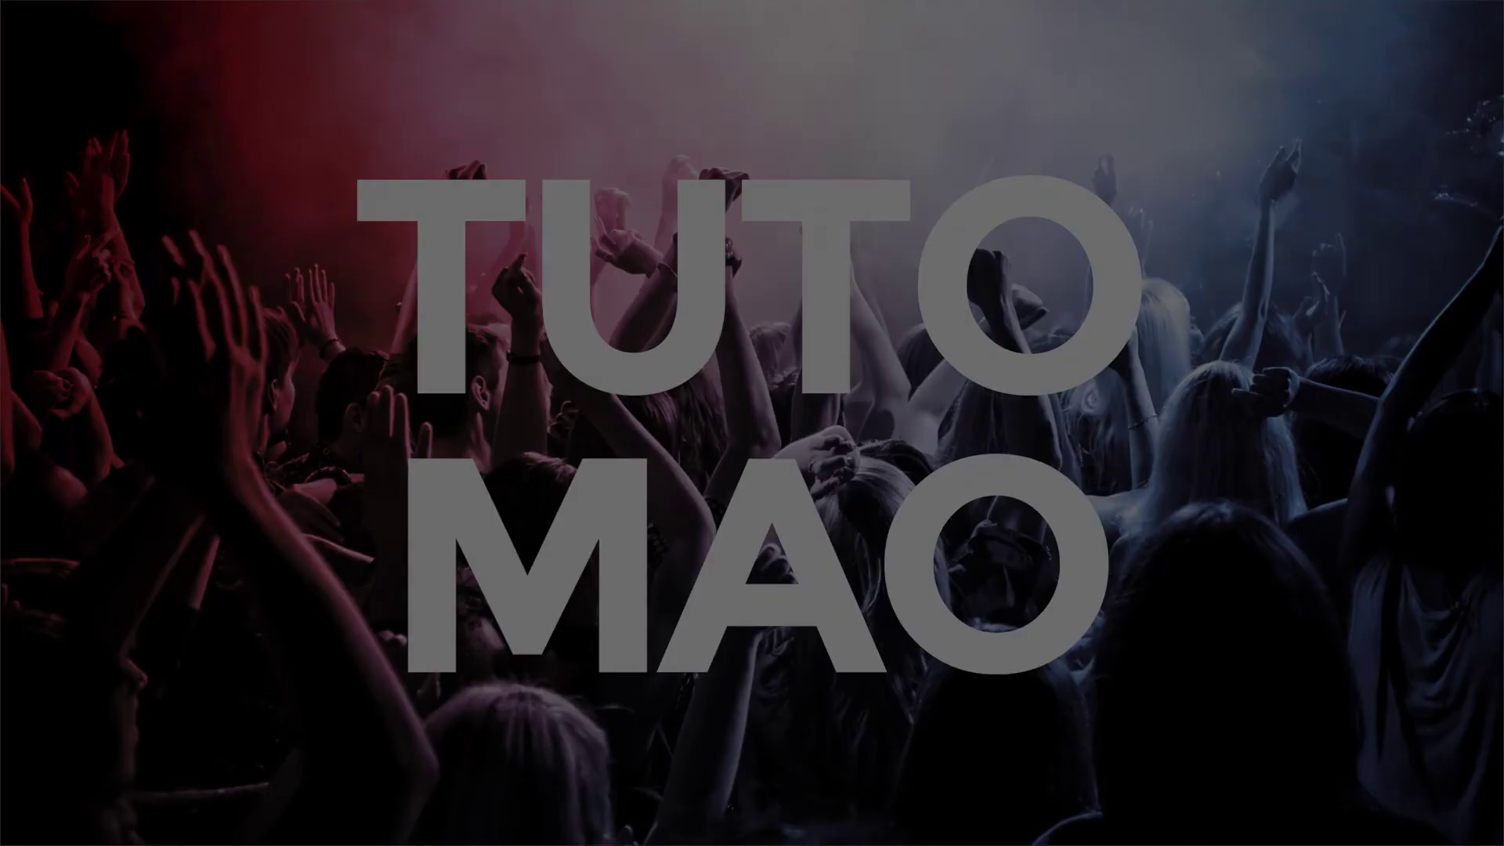